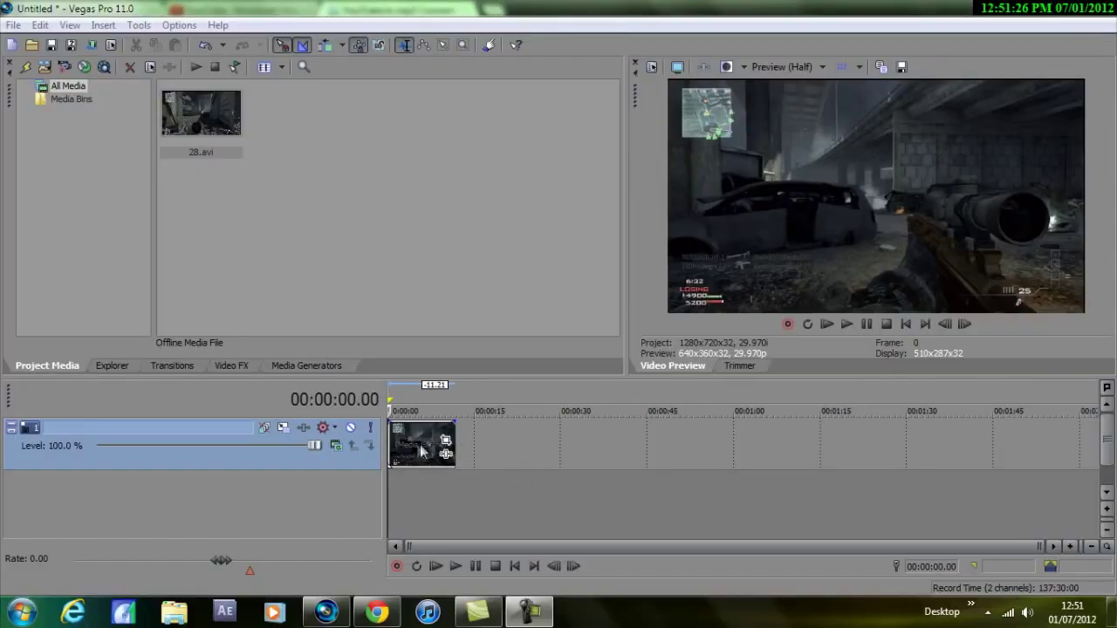
Step: Duplicate the video track holding the gameplay clip
right_click(332, 460)
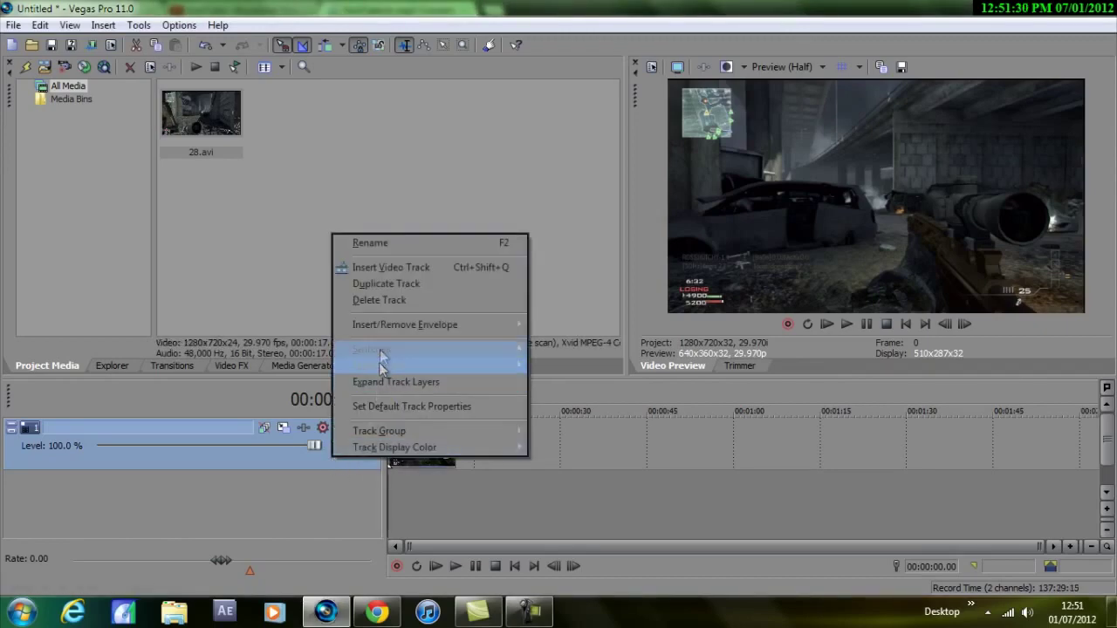
left_click(393, 290)
left_click(420, 510)
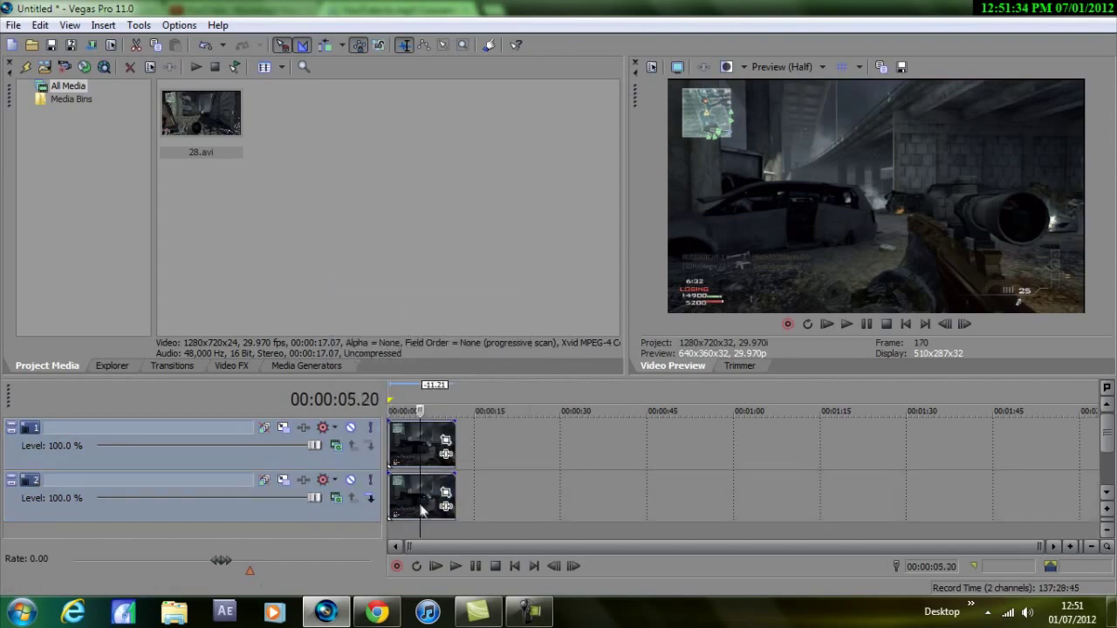
left_click(421, 450)
left_click(407, 443)
left_click(394, 490)
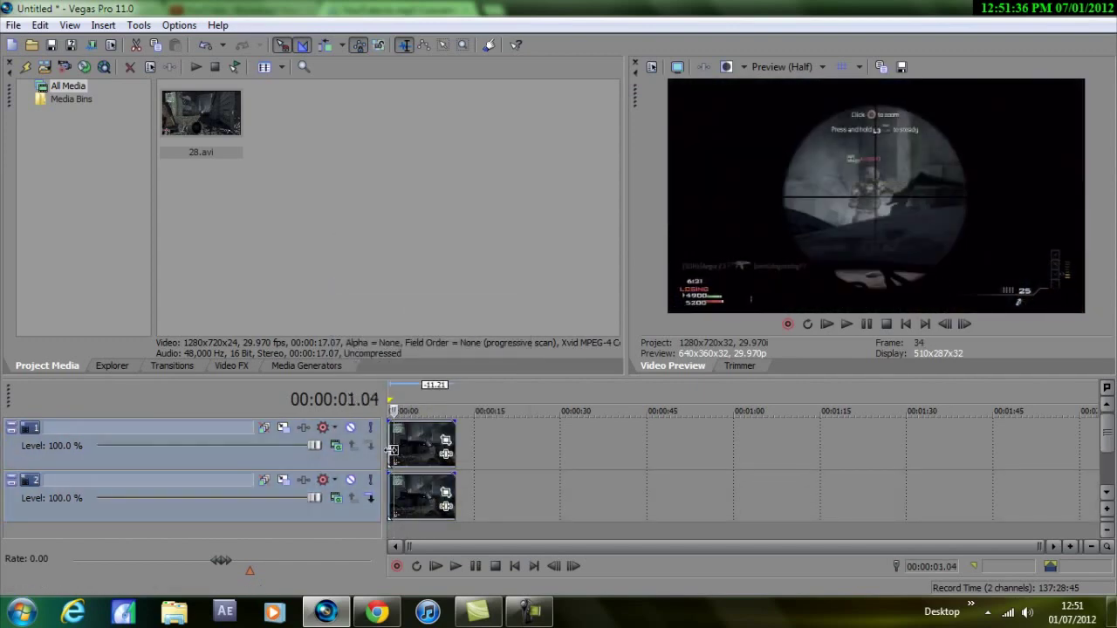
left_click(390, 450)
left_click(390, 491)
Step: Split the upper track's clip at the first scoped shot, 00:00:01.04, and delete the part before it
left_click(391, 447)
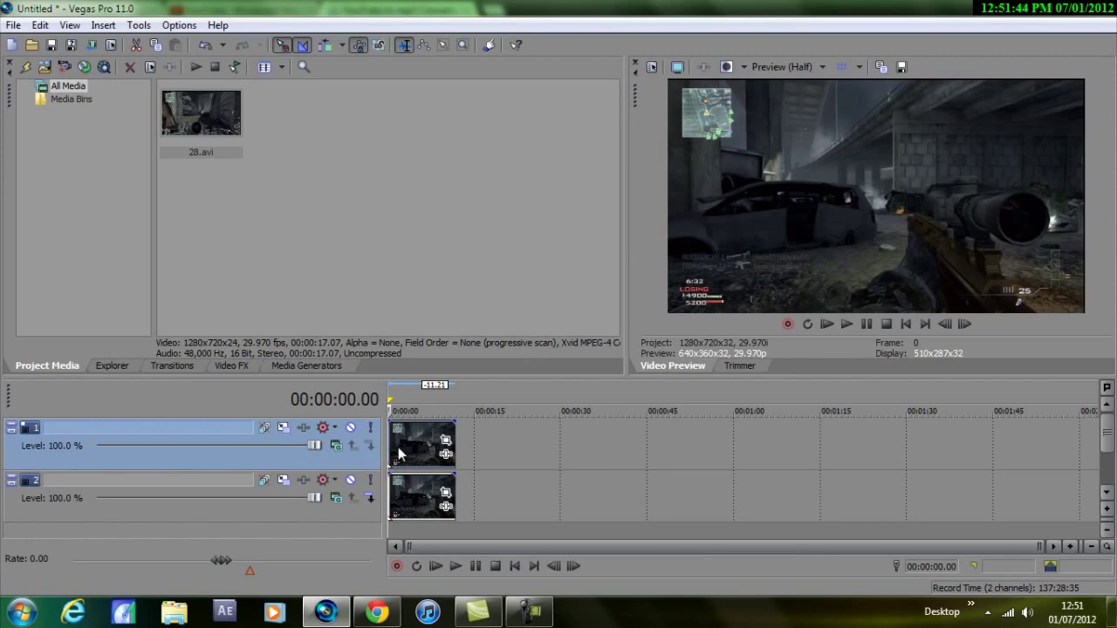
key("space")
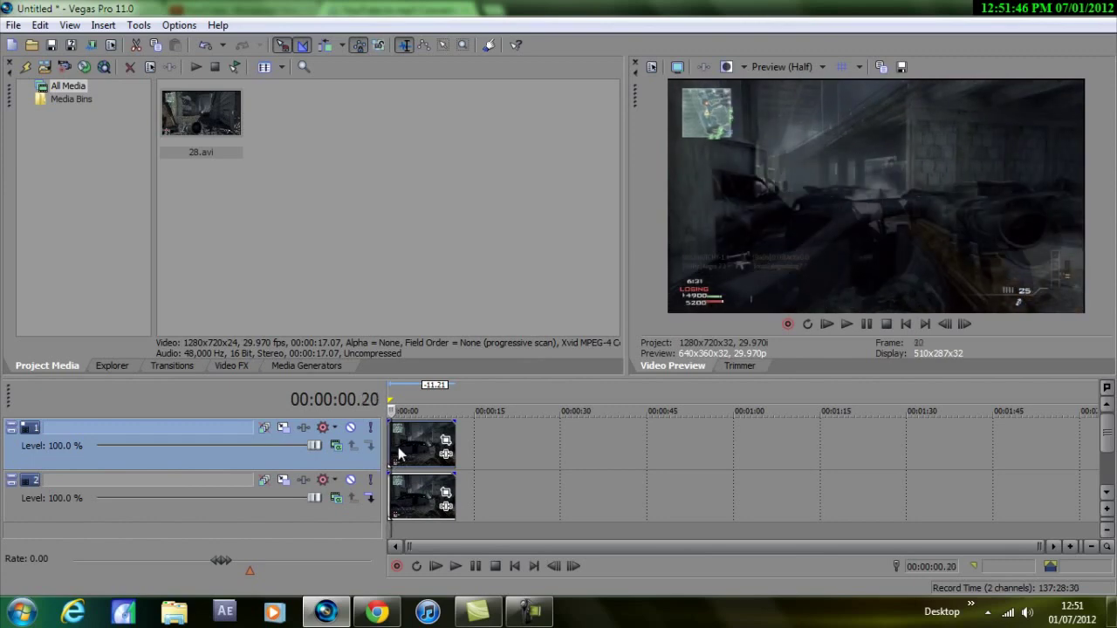
scroll(398, 451, "up", 4)
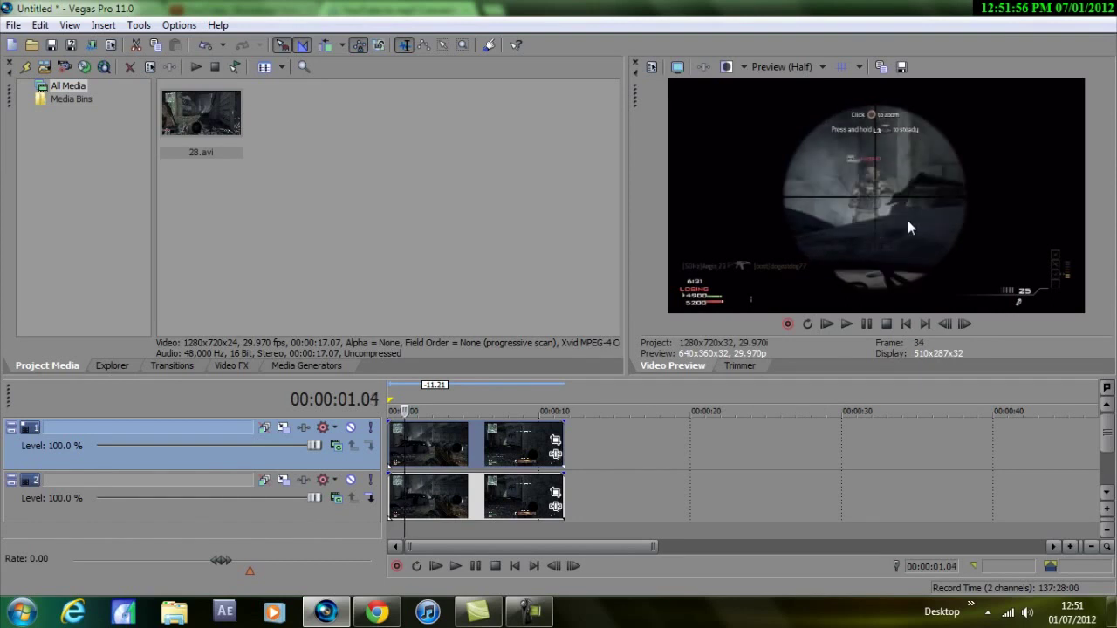
key("s")
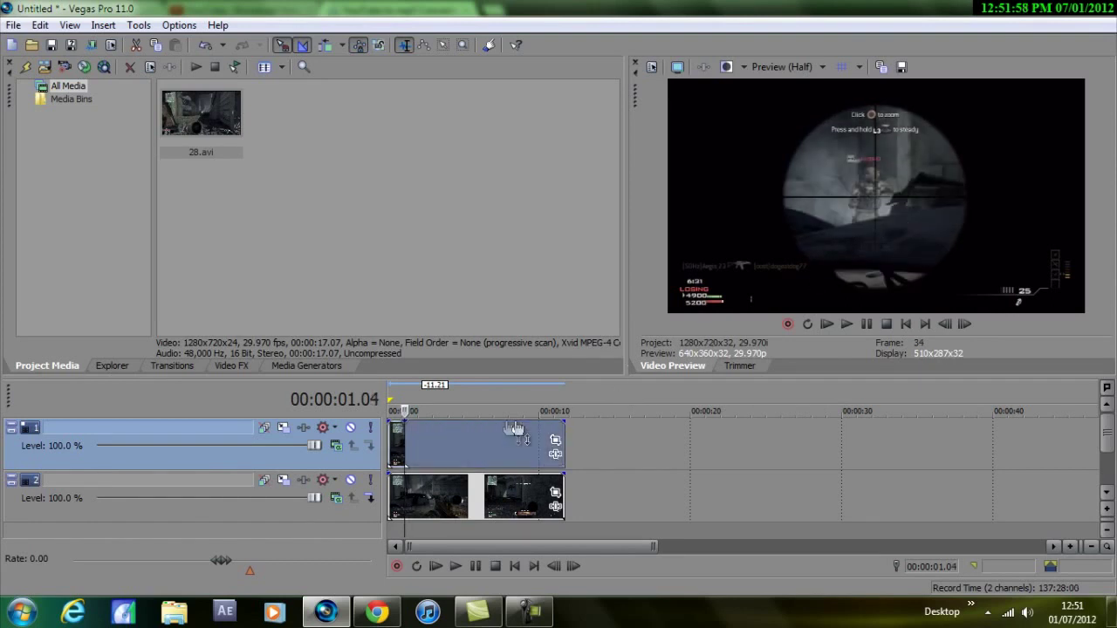
left_click(394, 448)
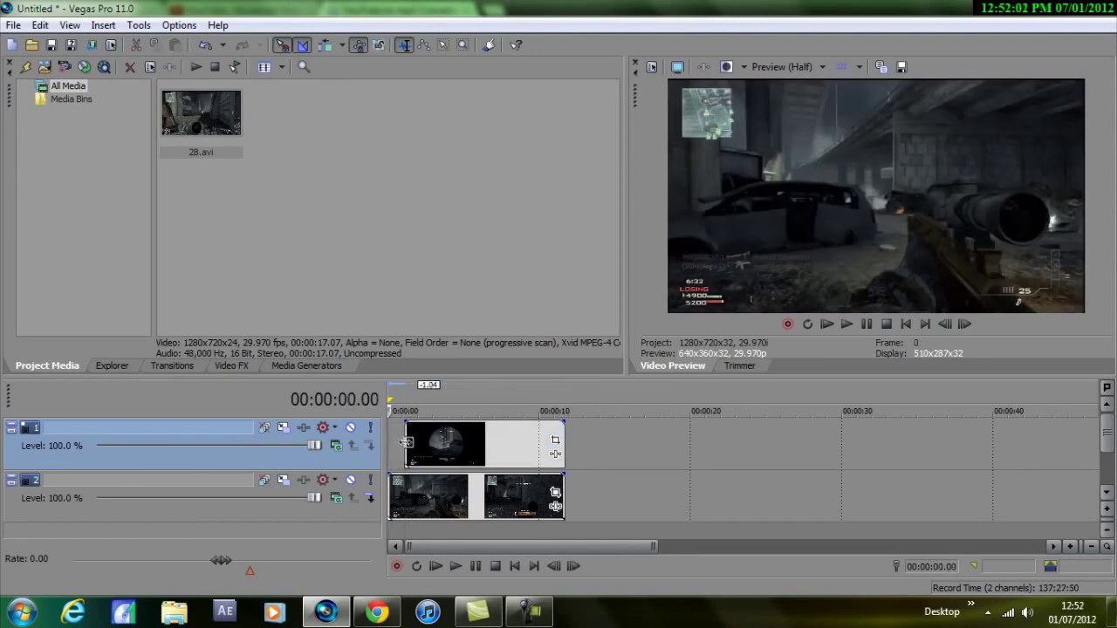
Step: Advance frame by frame past the first kill and split the upper clip at 00:00:01.21
left_click(409, 450)
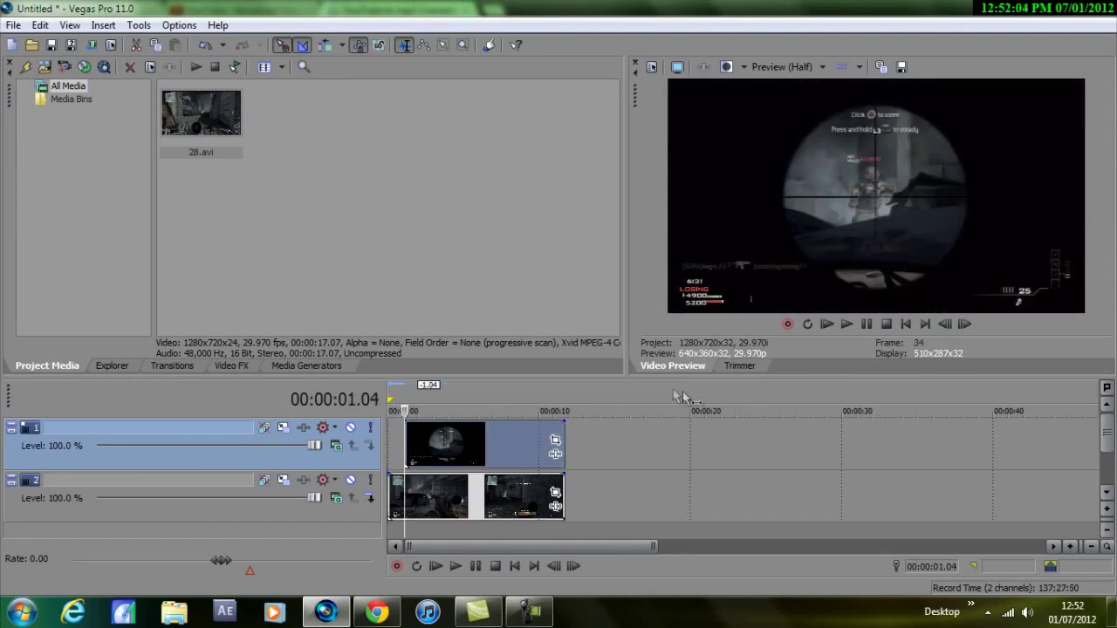
left_click(965, 325)
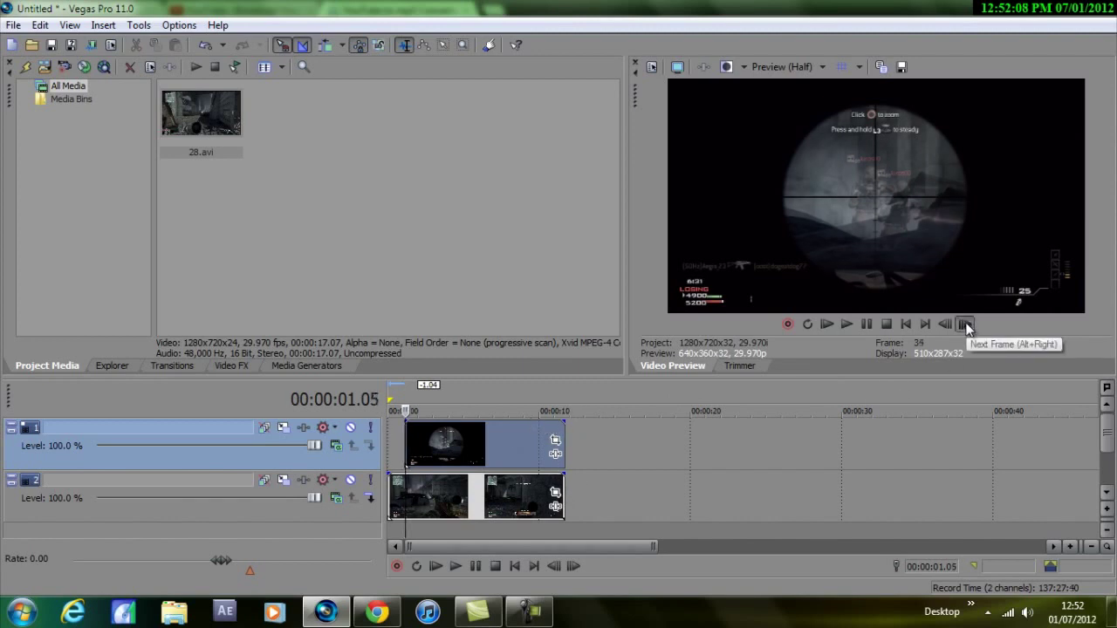
left_click(965, 325)
left_click(965, 325)
left_click(964, 325)
left_click(964, 324)
left_click(965, 324)
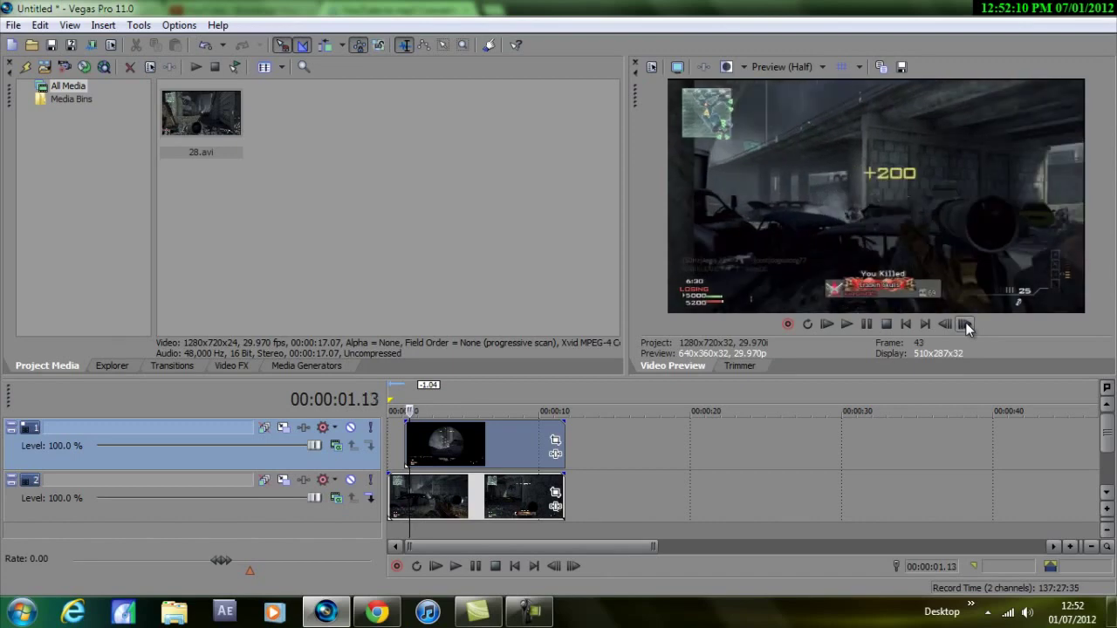
left_click(965, 325)
left_click(965, 325)
left_click(965, 324)
left_click(965, 325)
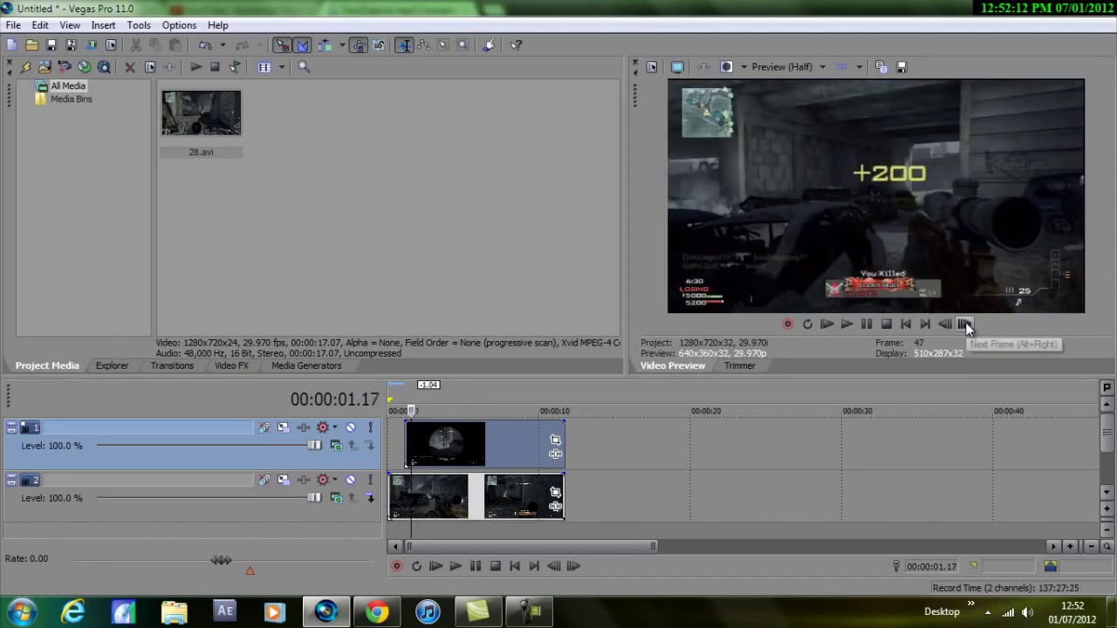
double_click(965, 325)
left_click(965, 324)
left_click(965, 324)
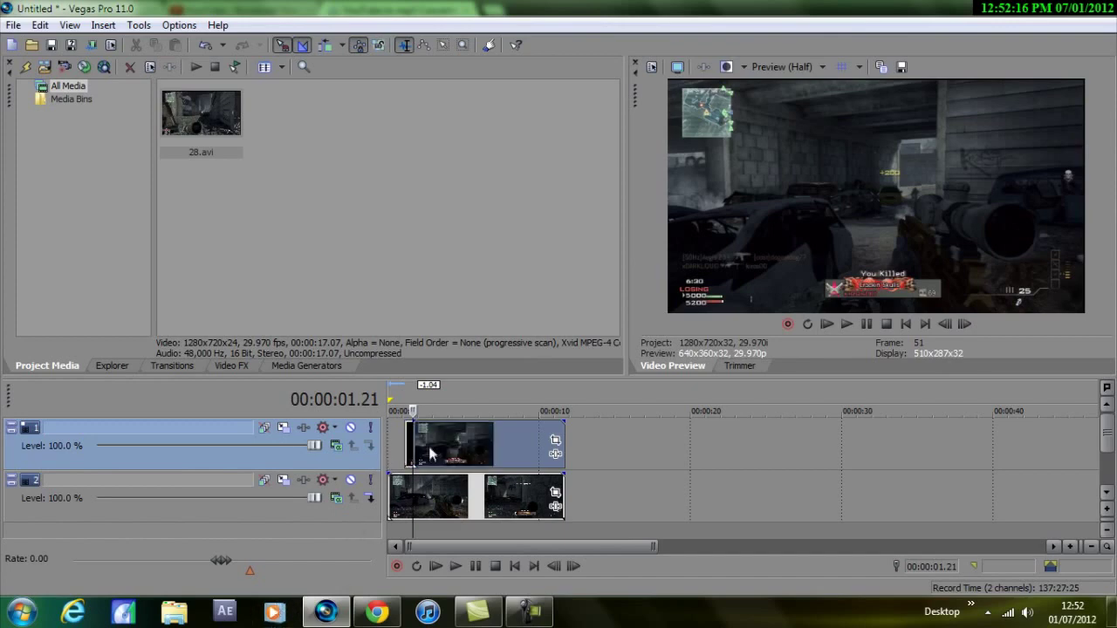
Step: Split the upper clip at the second scoped shot, at 00:00:02.20
left_click(407, 434)
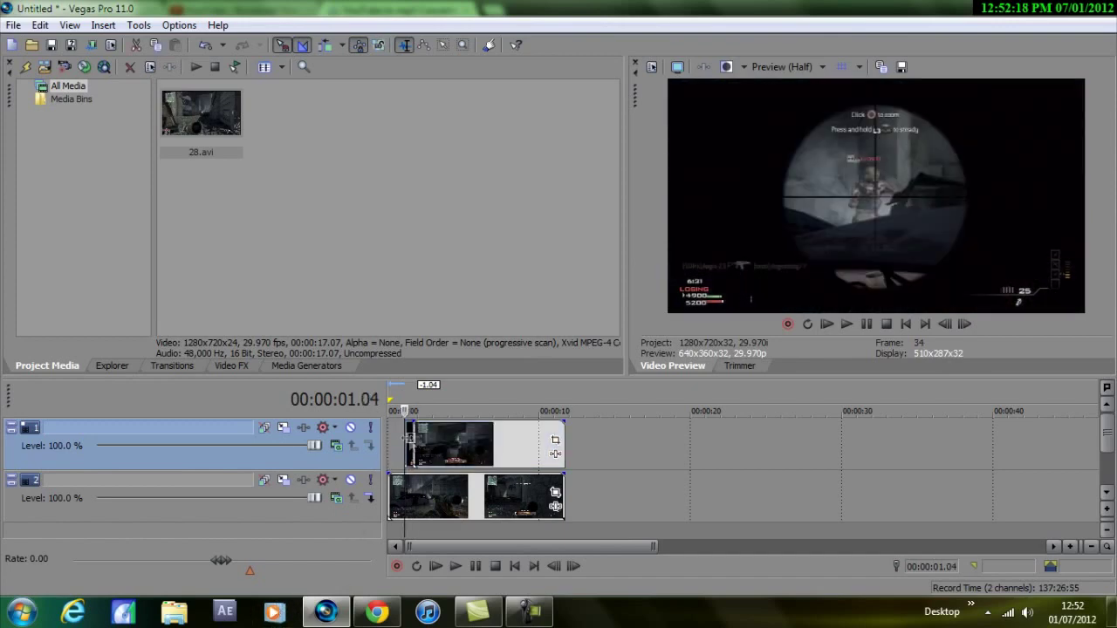
left_click(413, 441)
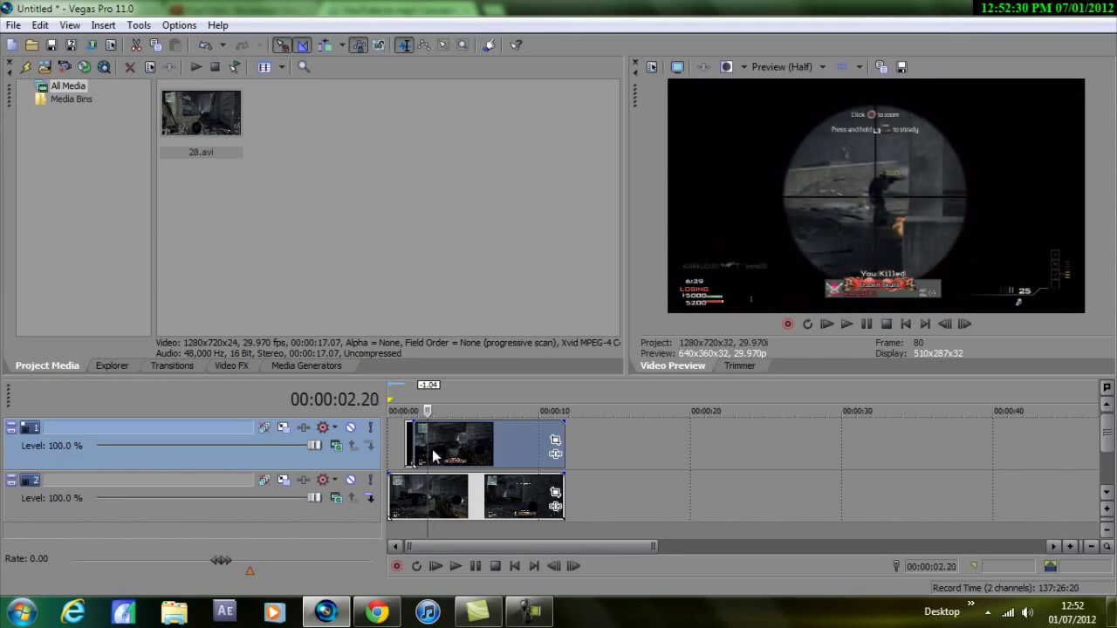
key("s")
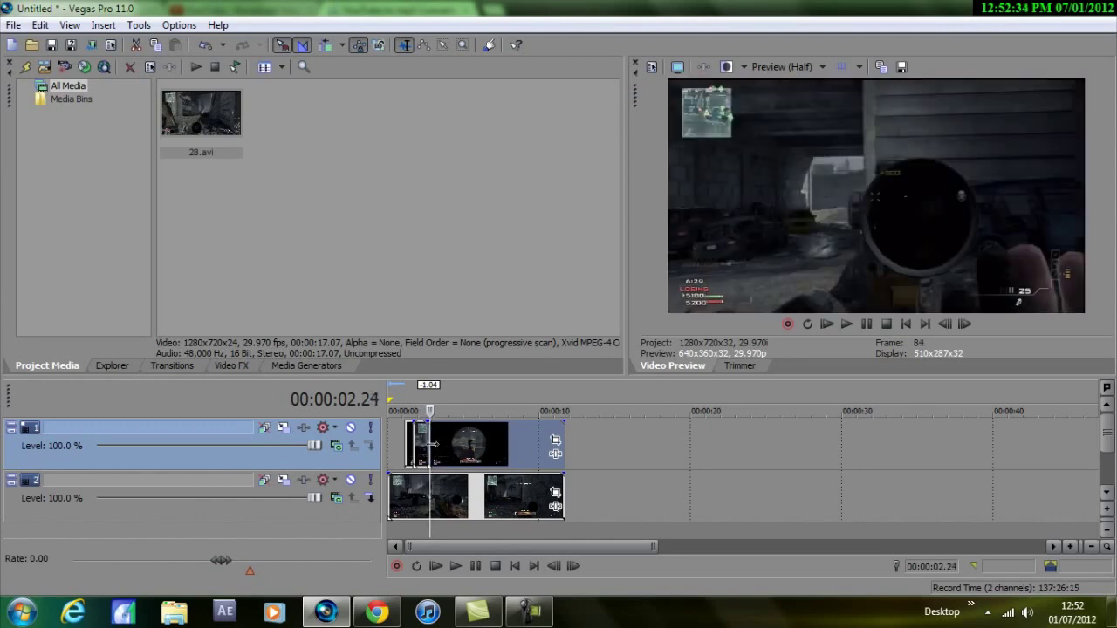
Step: Advance frame by frame past the second kill and split the upper clip at 00:00:03.06
key("space")
left_click(964, 323)
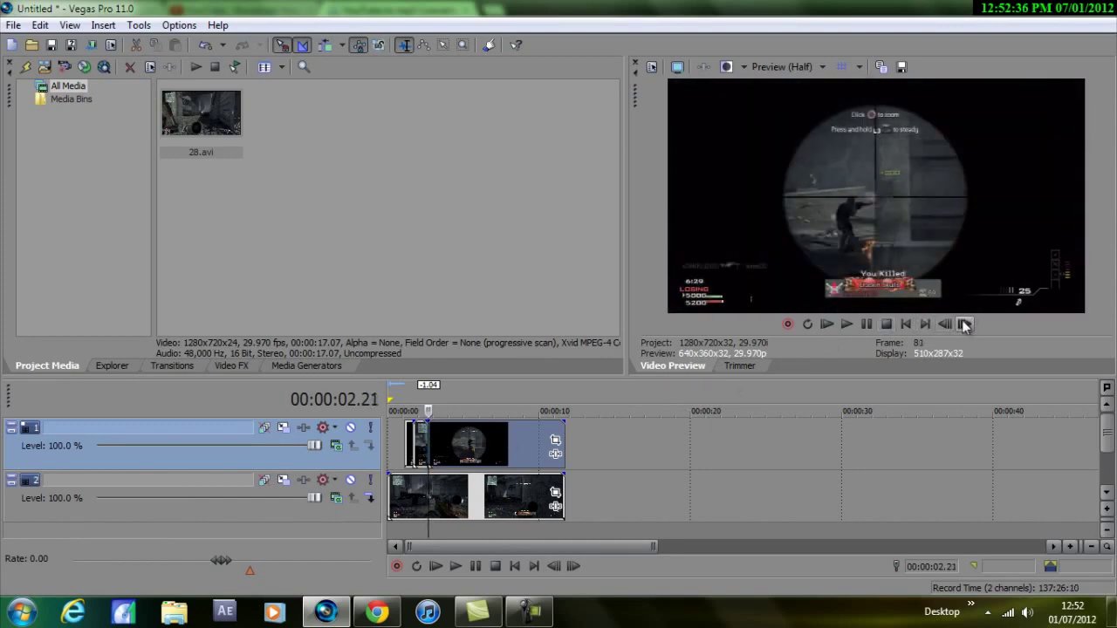
left_click(964, 323)
left_click(964, 324)
left_click(964, 324)
left_click(964, 324)
left_click(964, 324)
left_click(964, 324)
left_click(964, 324)
left_click(964, 324)
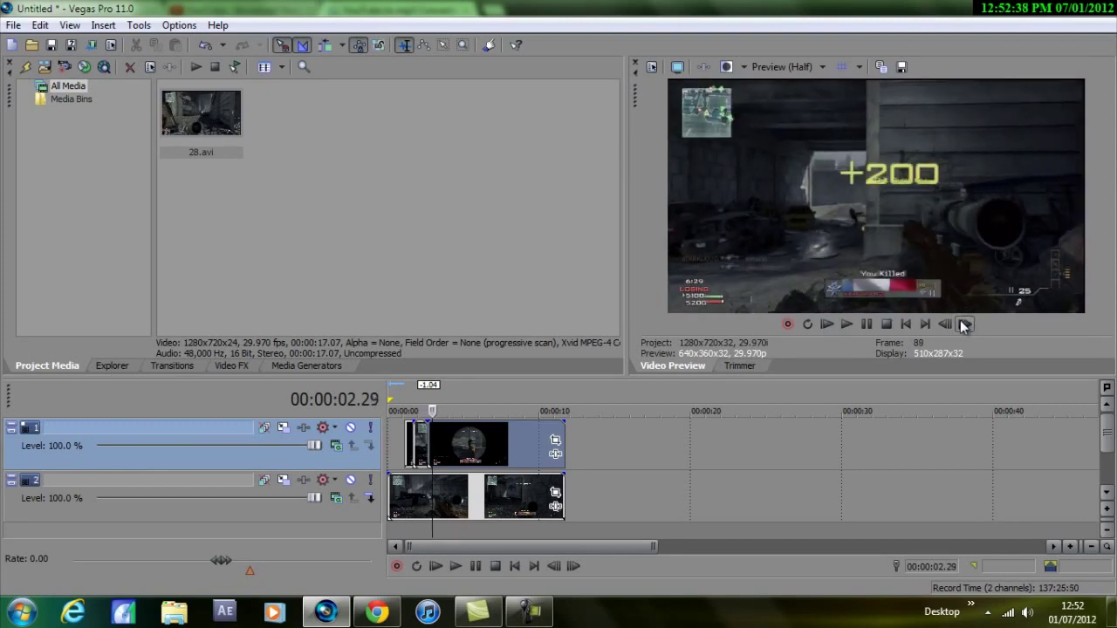
left_click(964, 323)
left_click(964, 323)
left_click(964, 323)
left_click(964, 323)
left_click(964, 324)
left_click(964, 324)
left_click(964, 323)
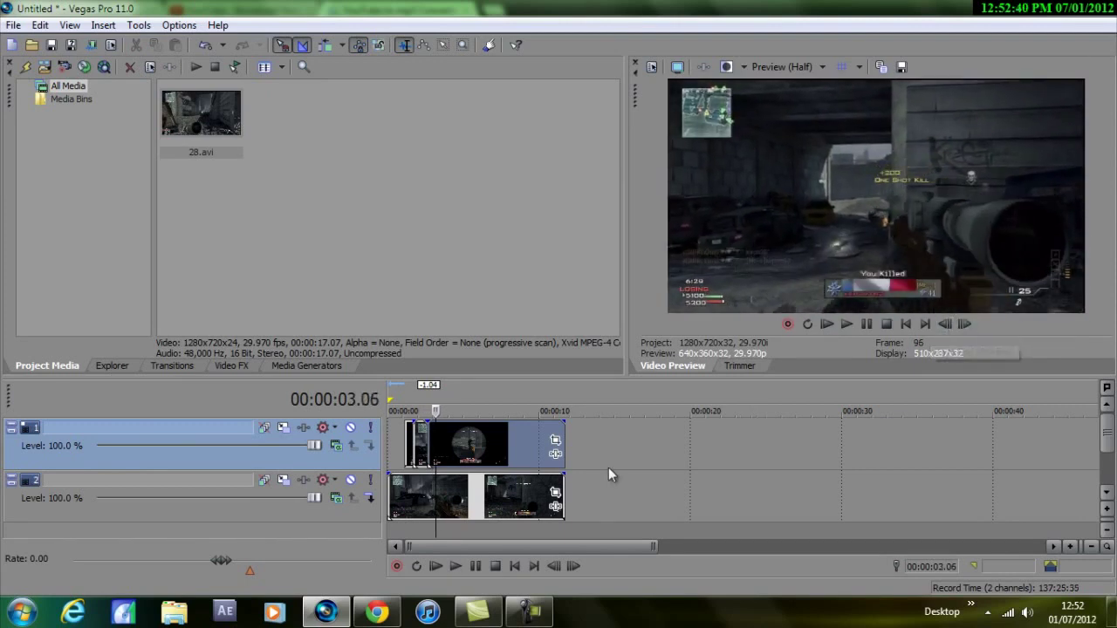
key("s")
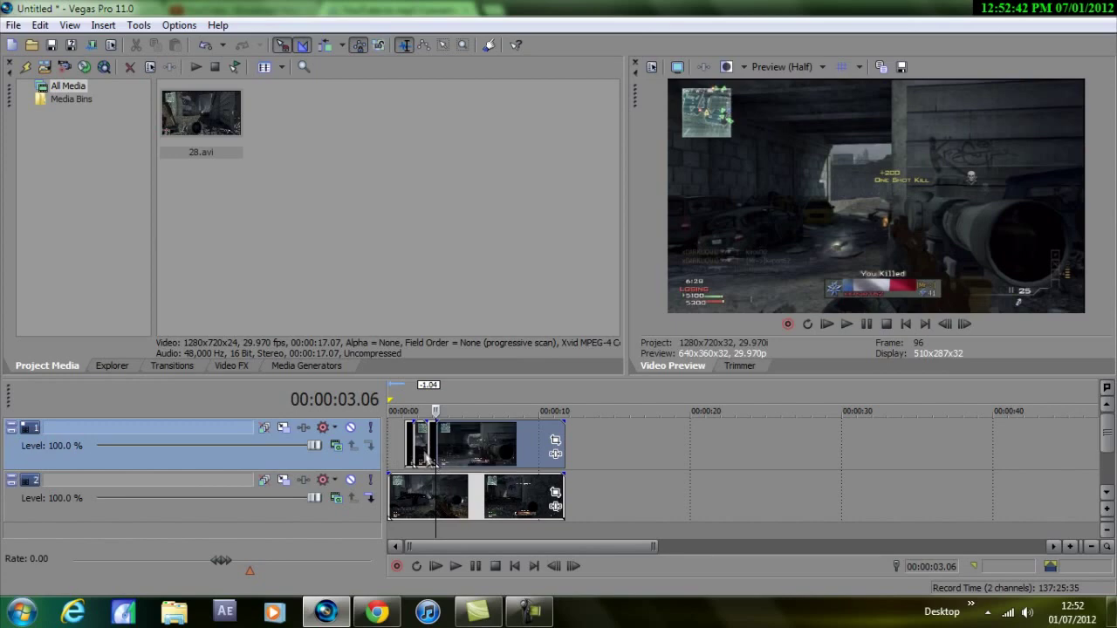
Step: Delete the upper track's segment between the first two shots, from 00:00:01.21 to 00:00:02.20
left_click(421, 453)
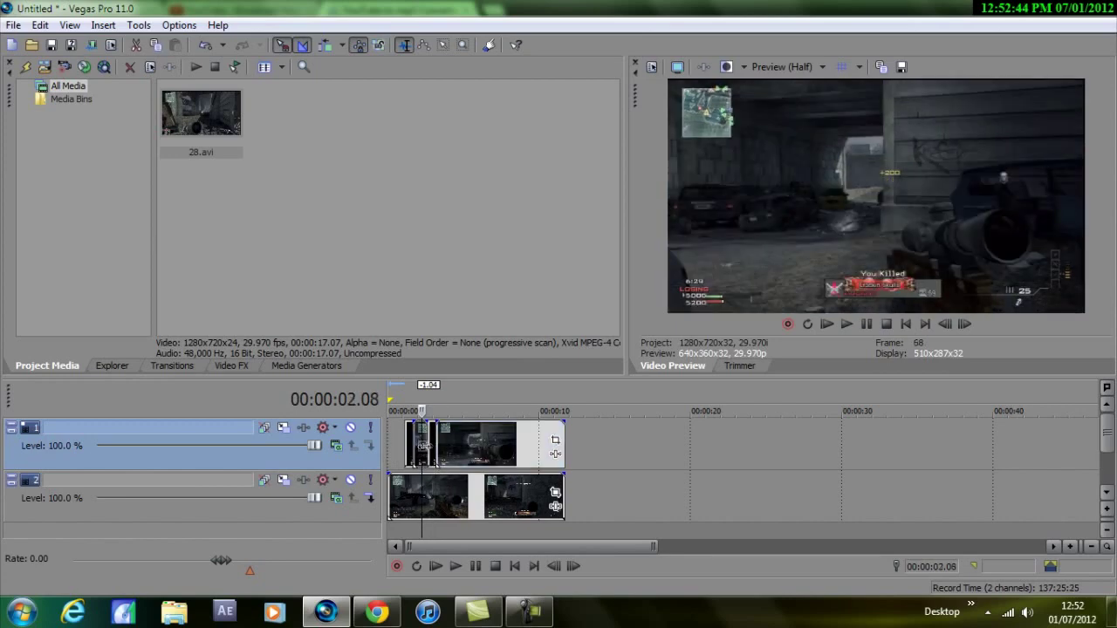
left_click(407, 447)
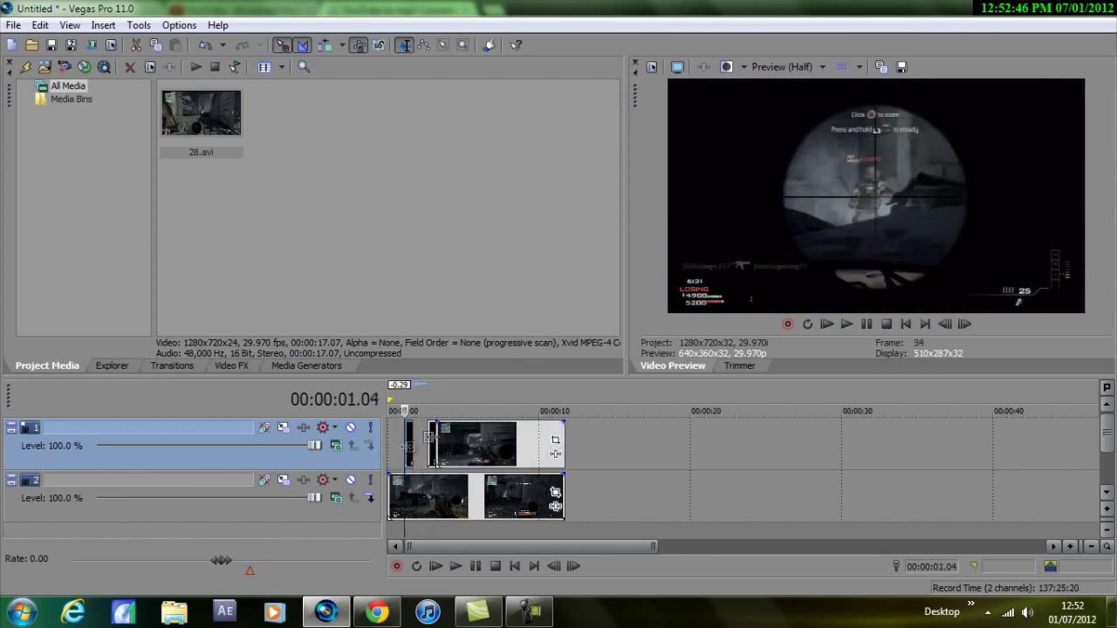
left_click(431, 445)
left_click(409, 433)
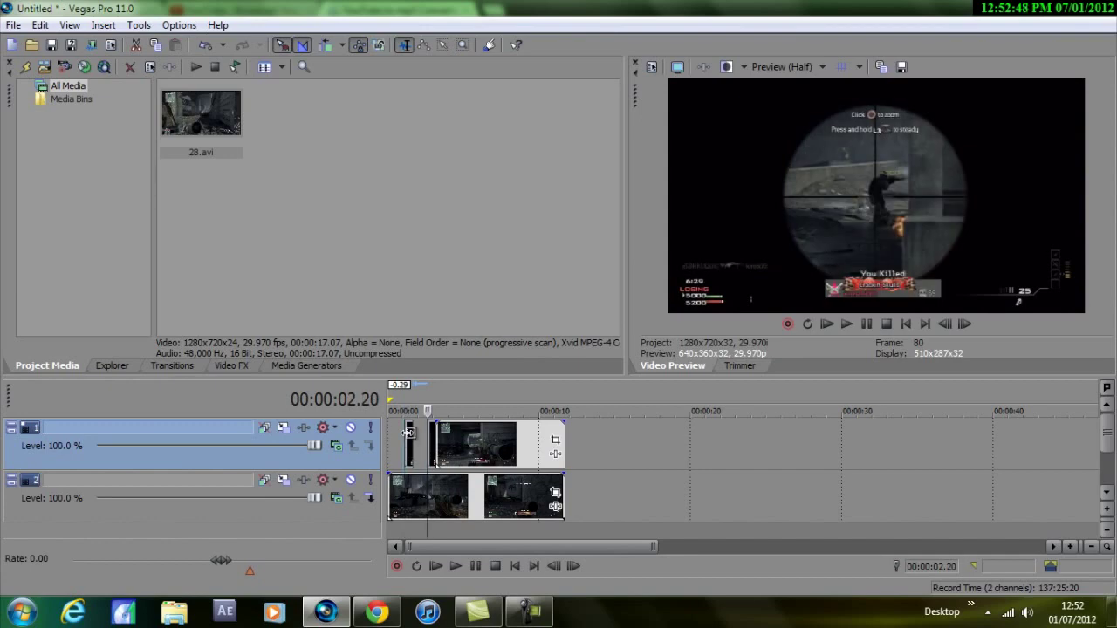
left_click(429, 440)
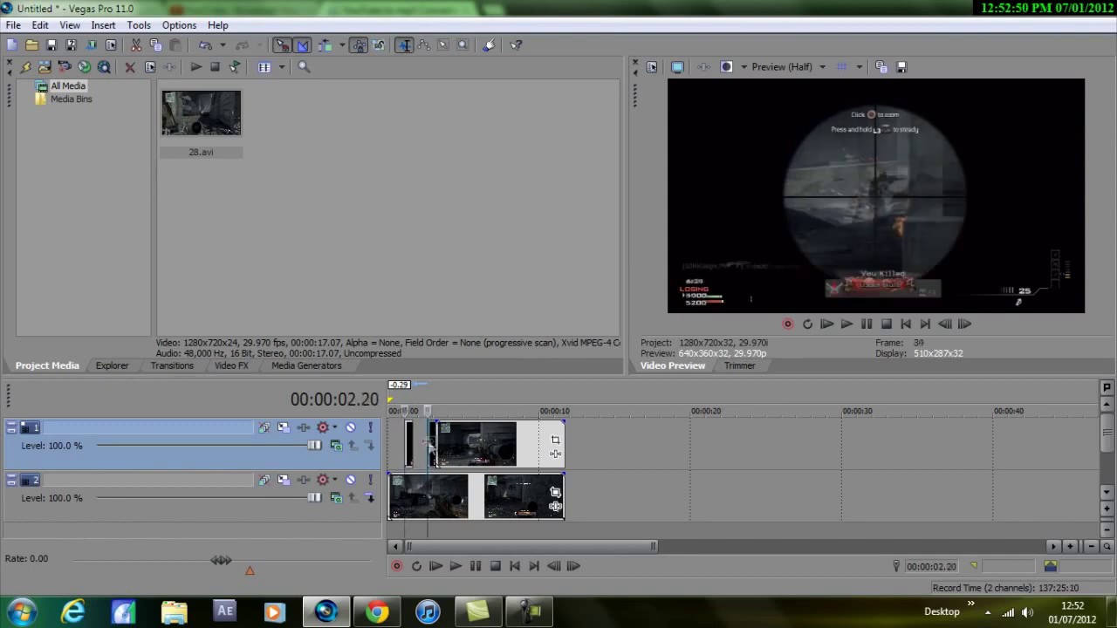
Step: Split the upper clip at the third scoped shot, 00:00:03.25, and delete the segment from 00:00:03.06 to that cut
left_click(438, 441)
key("Right")
key("Right")
key("Right")
key("Right")
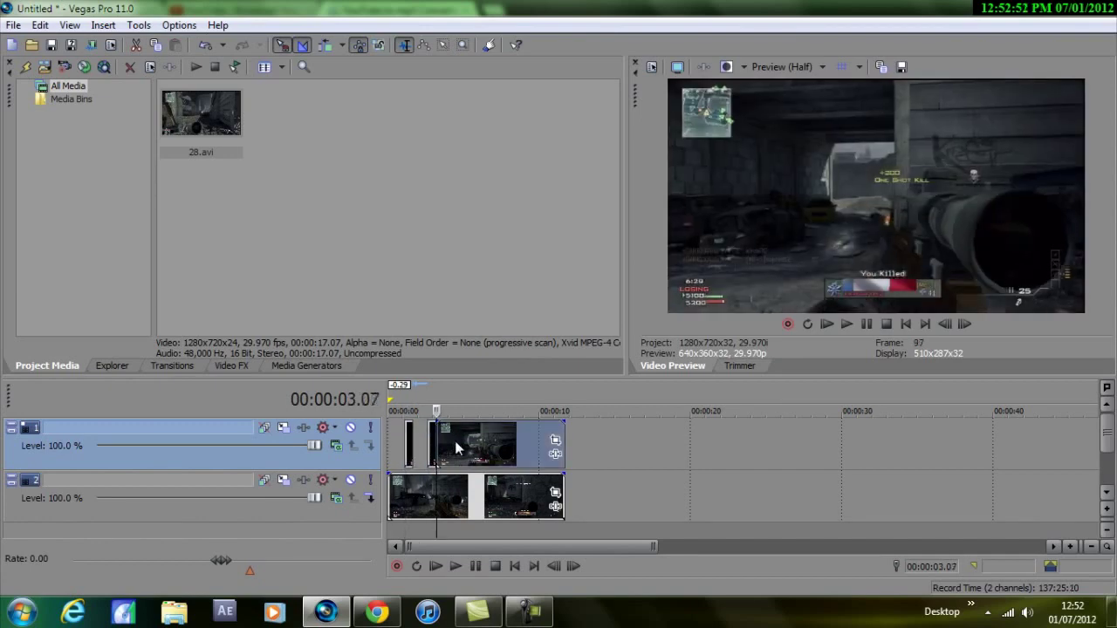
key("Right")
key("Right")
key("Right")
key("Right")
key("Right")
key("Right")
key("Right")
key("Right")
key("Right")
key("Right")
key("Right")
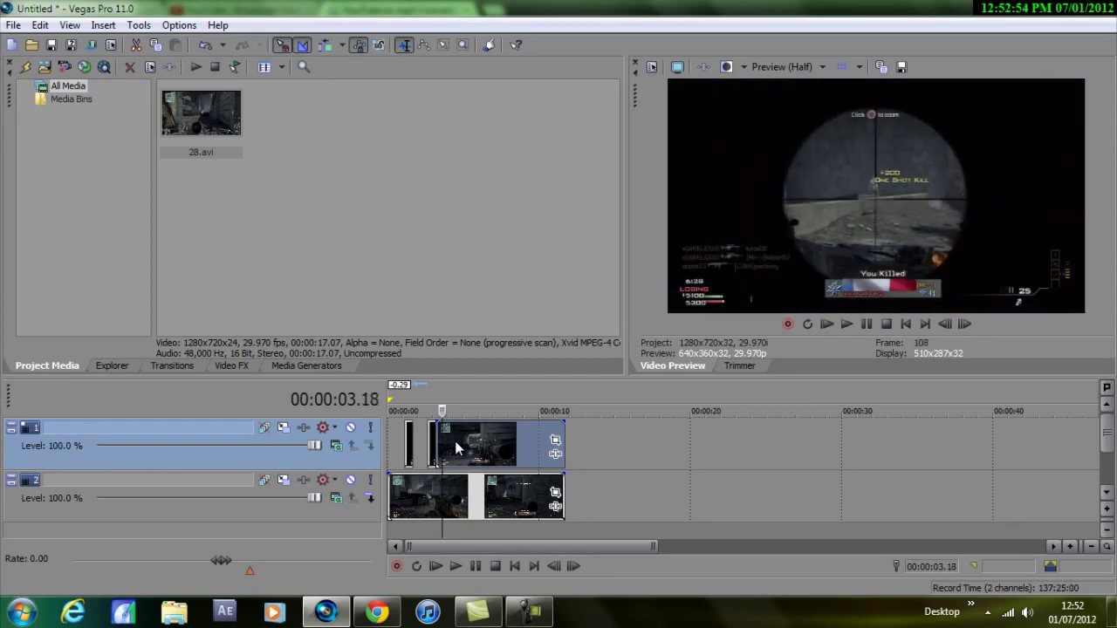
key("Right")
key("Right")
key("Right")
key("Right")
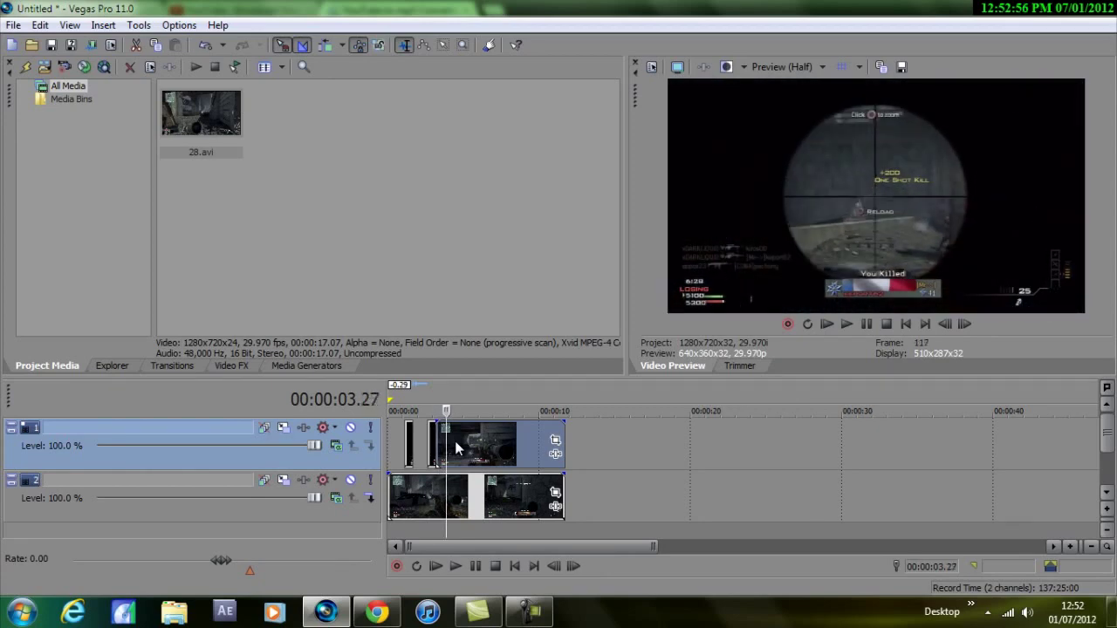
key("Left")
key("Right")
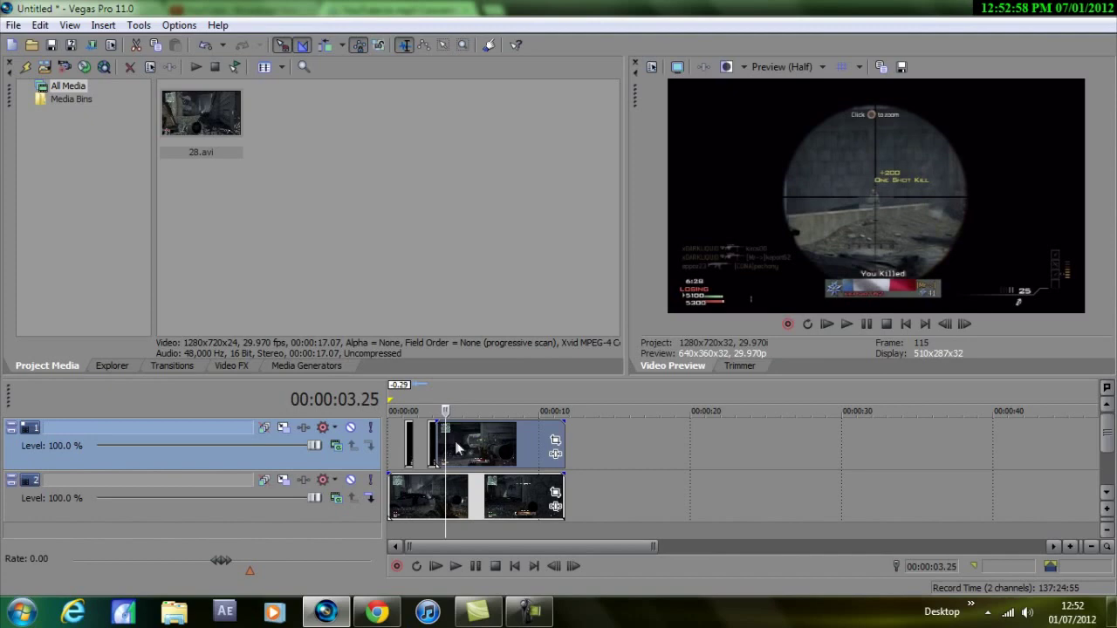
key("s")
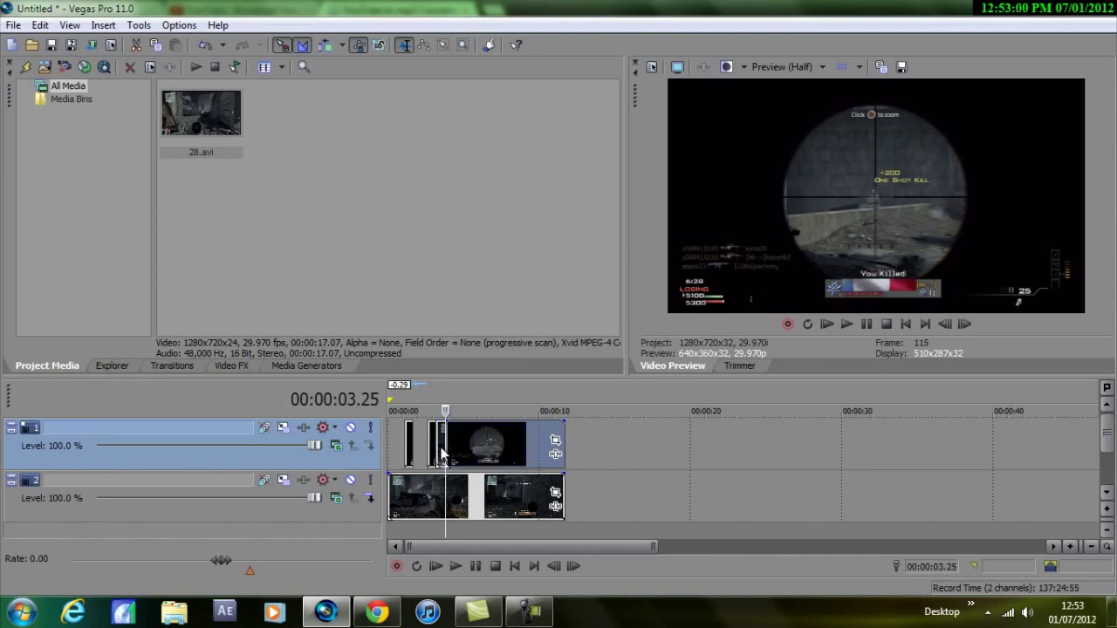
left_click(442, 453)
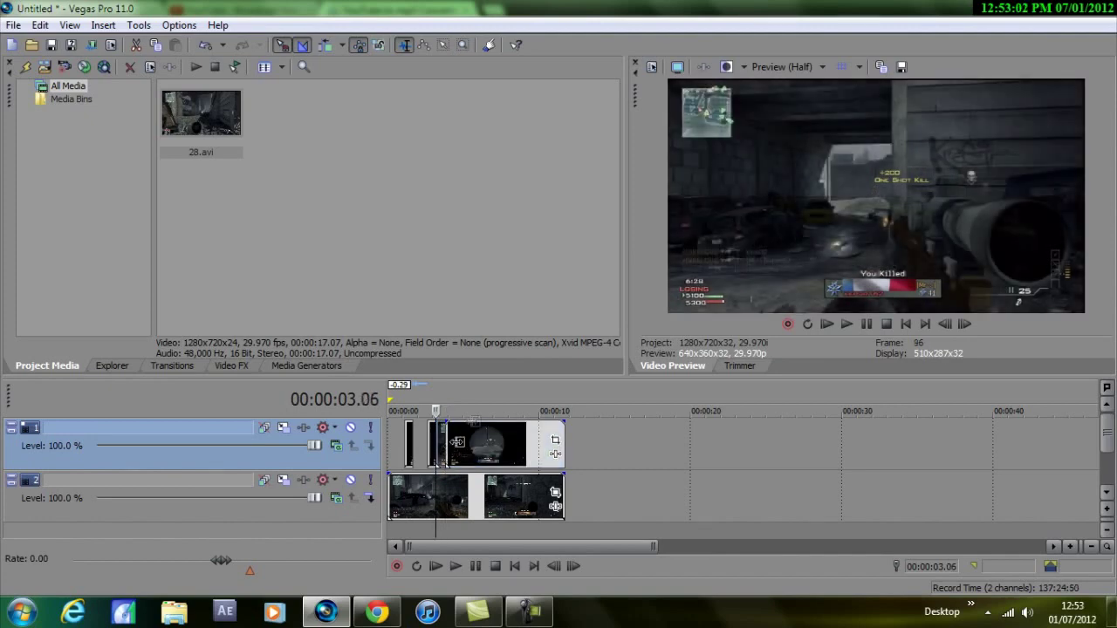
Step: Advance frame by frame past the third kill and split the upper clip at 00:00:04.13
left_click(449, 446)
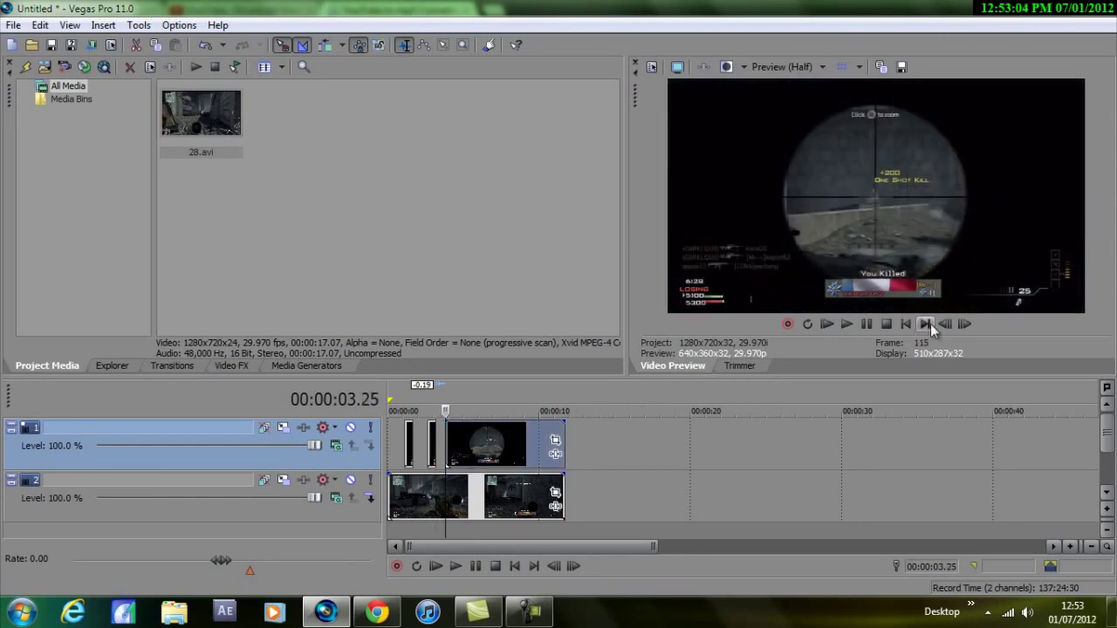
left_click(964, 324)
left_click(964, 324)
left_click(964, 324)
left_click(964, 323)
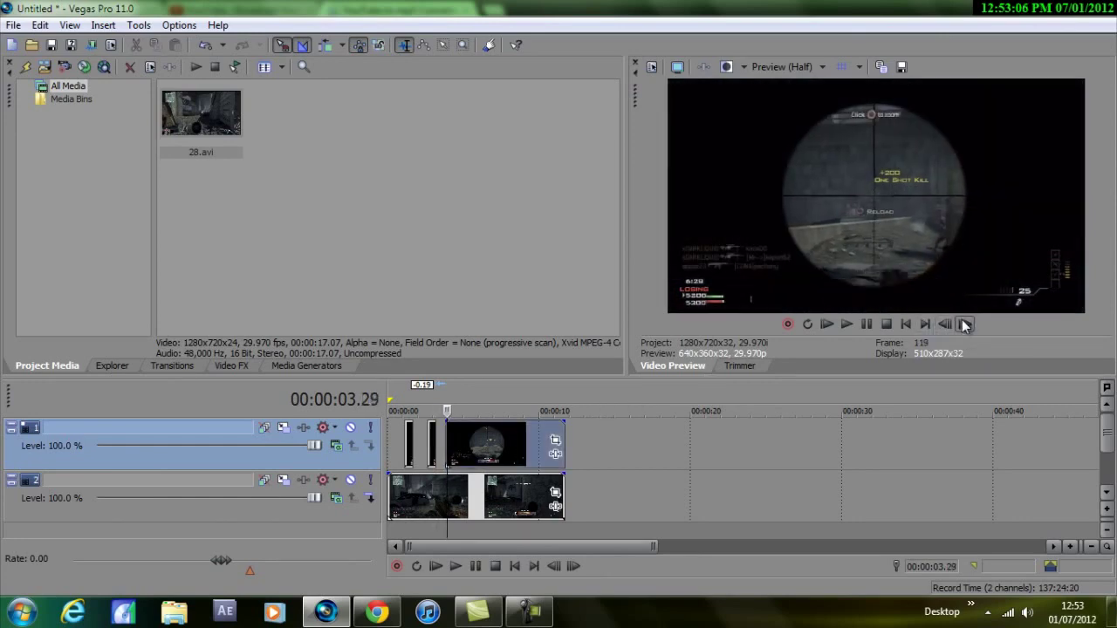
left_click(964, 324)
left_click(964, 324)
left_click(964, 324)
left_click(964, 324)
left_click(964, 324)
left_click(964, 324)
left_click(964, 323)
left_click(964, 324)
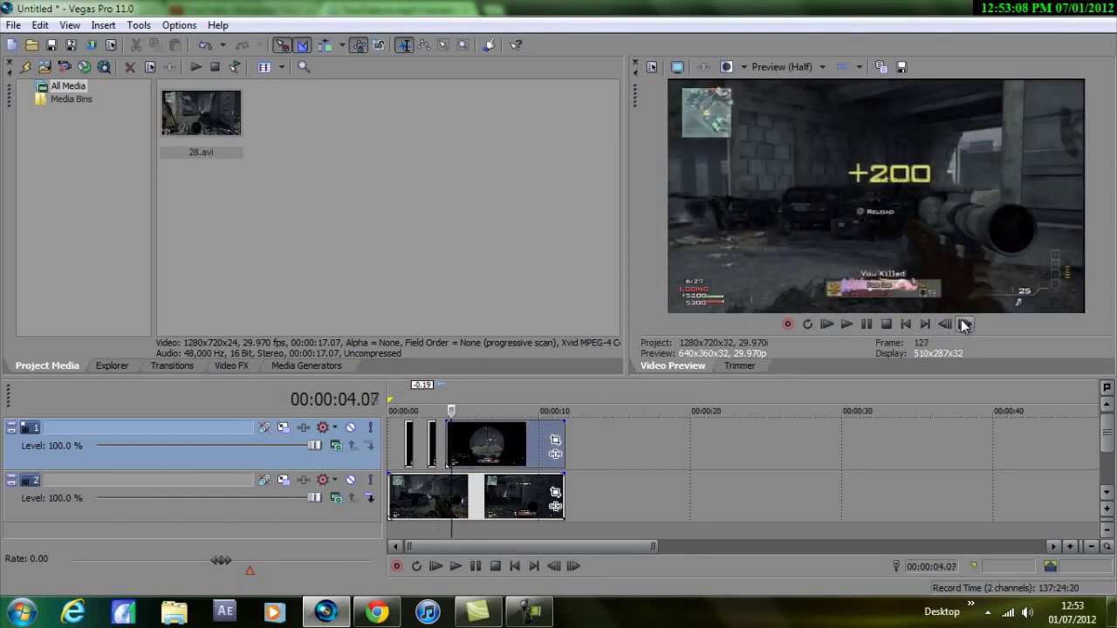
left_click(964, 324)
left_click(964, 324)
left_click(964, 323)
left_click(964, 323)
left_click(964, 324)
left_click(964, 323)
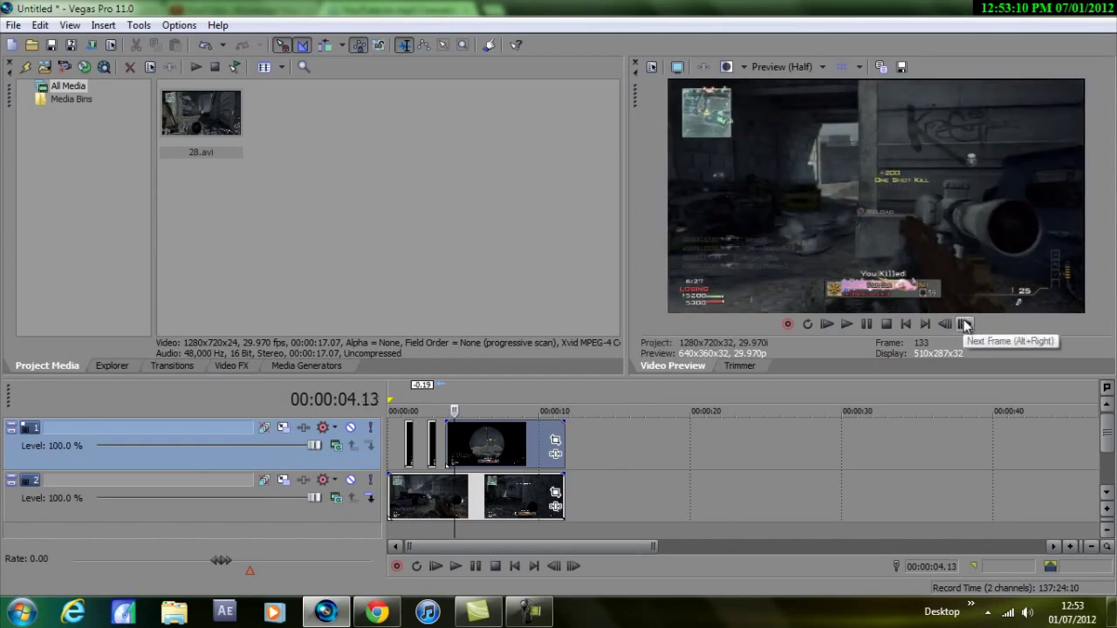
key("s")
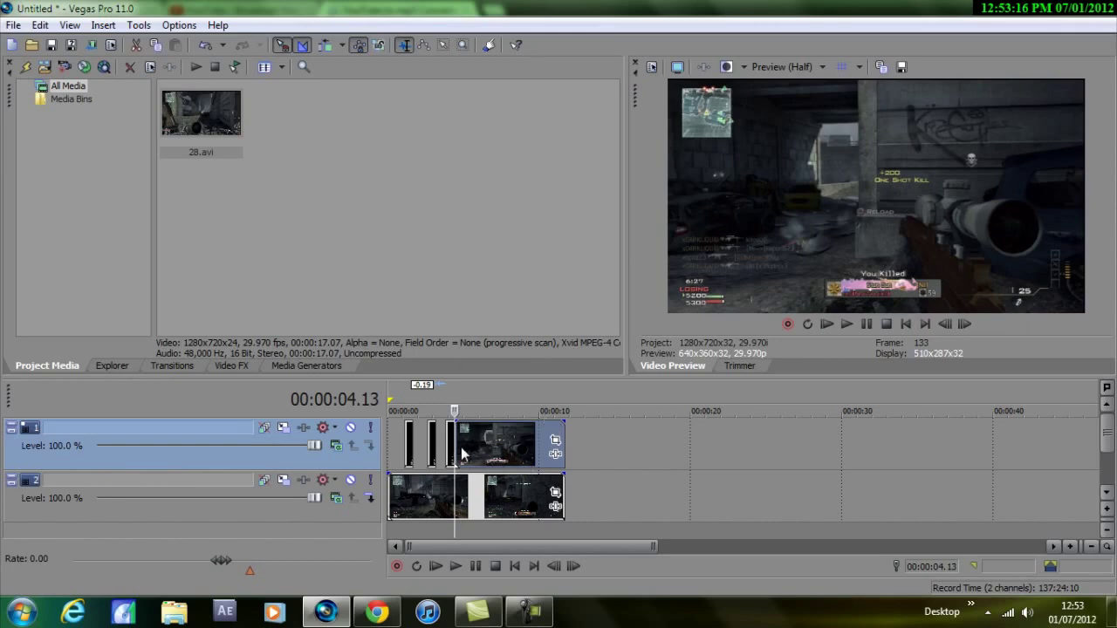
Step: Advance frame by frame to the fourth scoped shot and split the upper clip at 00:00:05.06
key("space")
key("space")
key("Right")
key("Right")
key("Right")
key("Right")
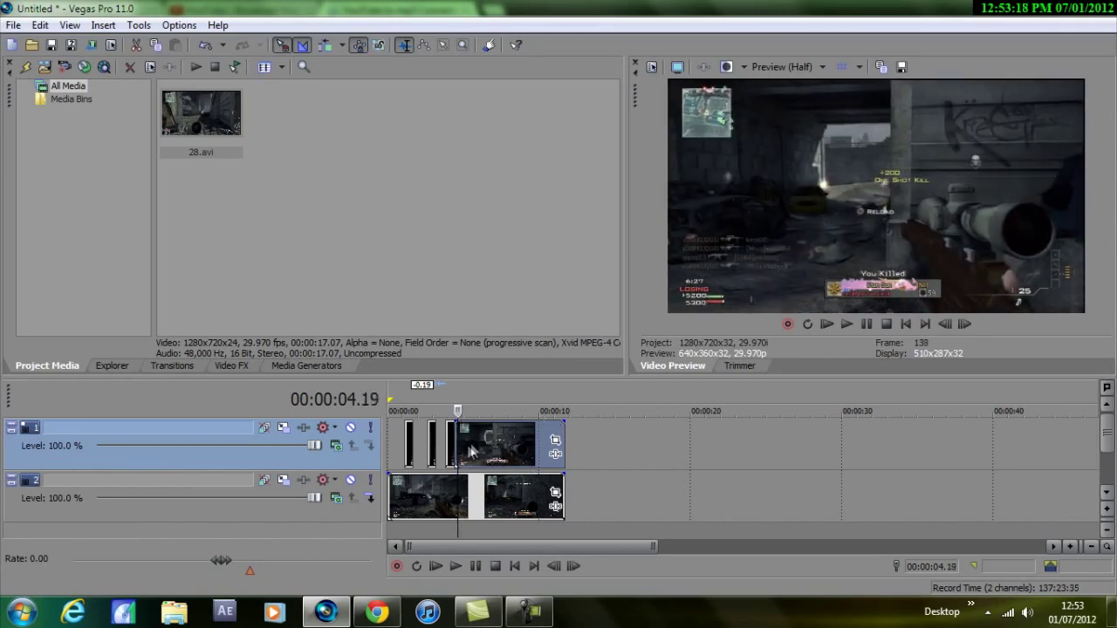
key("Right")
key("Right")
key("Right")
key("Right")
key("Right")
key("Right")
key("Right")
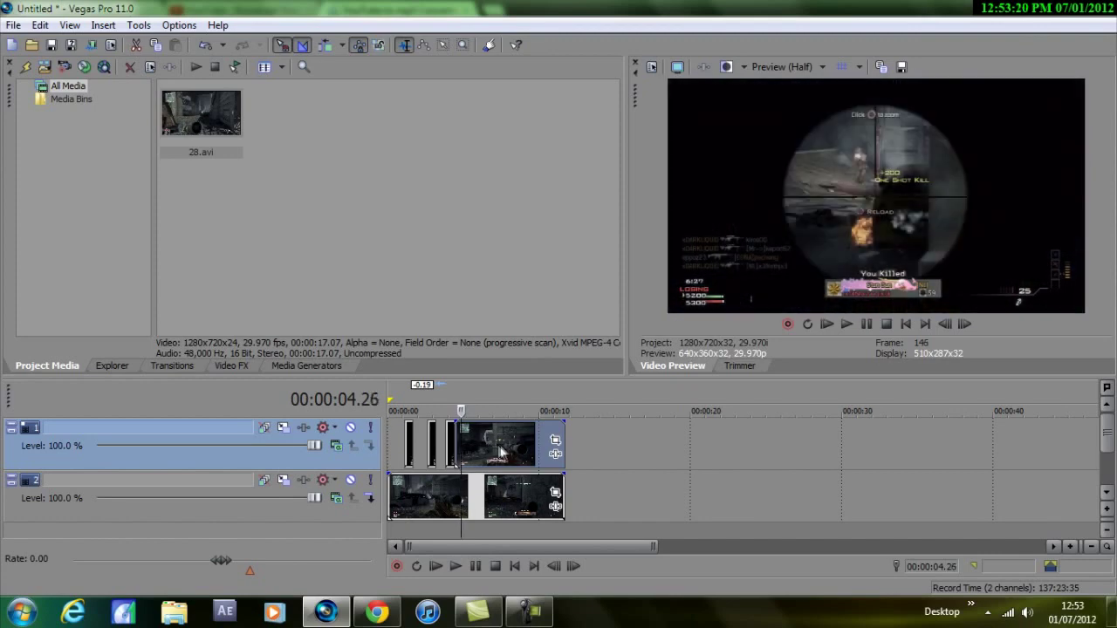
key("Right")
key("Right")
key("Right")
key("Right")
key("Right")
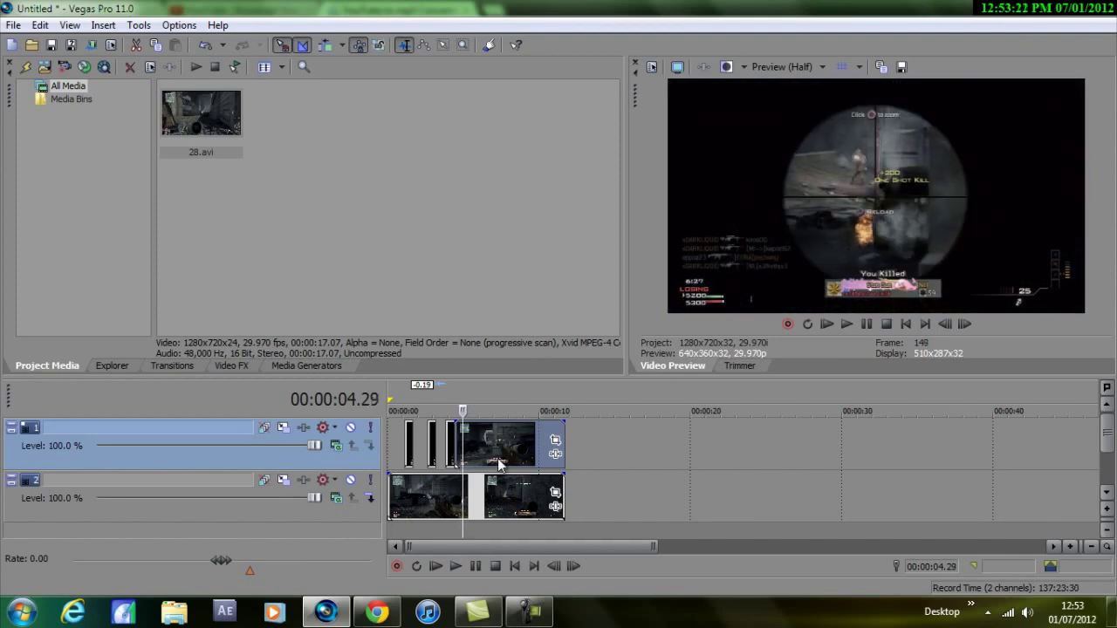
key("Right")
key("Right")
key("Right")
key("Right")
key("Right")
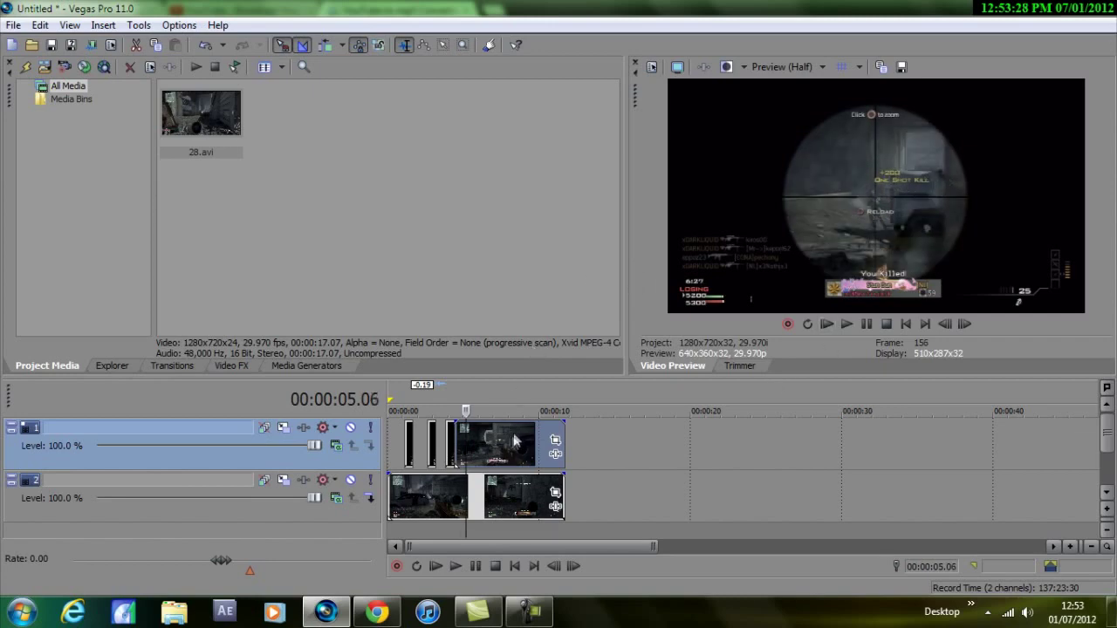
Step: Advance frame by frame past the fourth kill and split the upper clip at 00:00:05.23
left_click(964, 323)
left_click(964, 323)
left_click(964, 324)
left_click(964, 324)
left_click(964, 324)
left_click(964, 324)
left_click(964, 323)
left_click(964, 323)
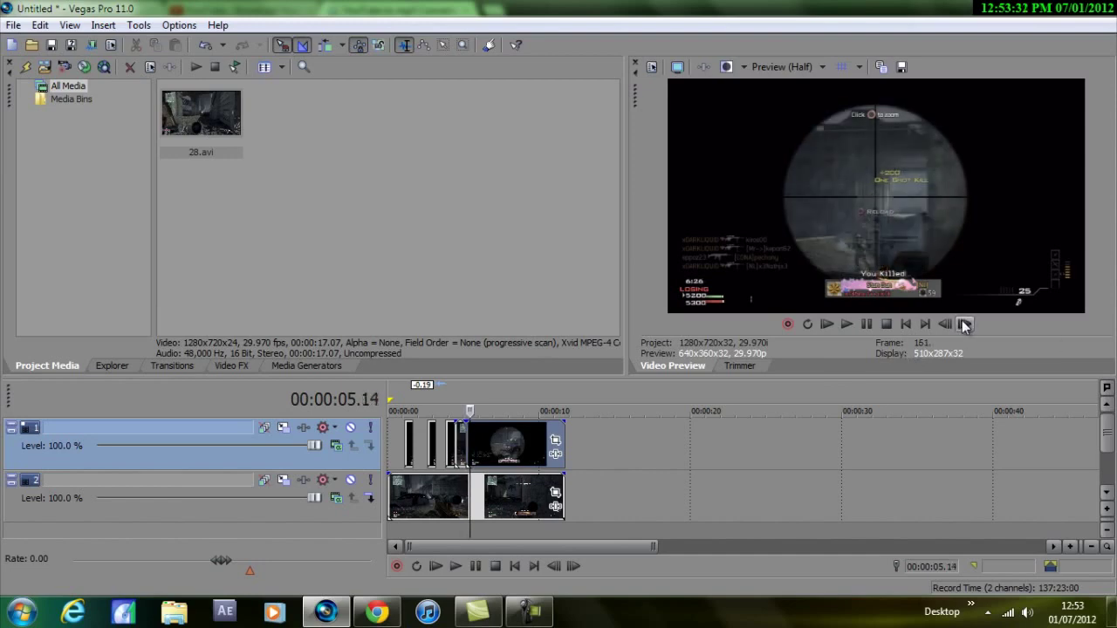
left_click(964, 324)
left_click(964, 324)
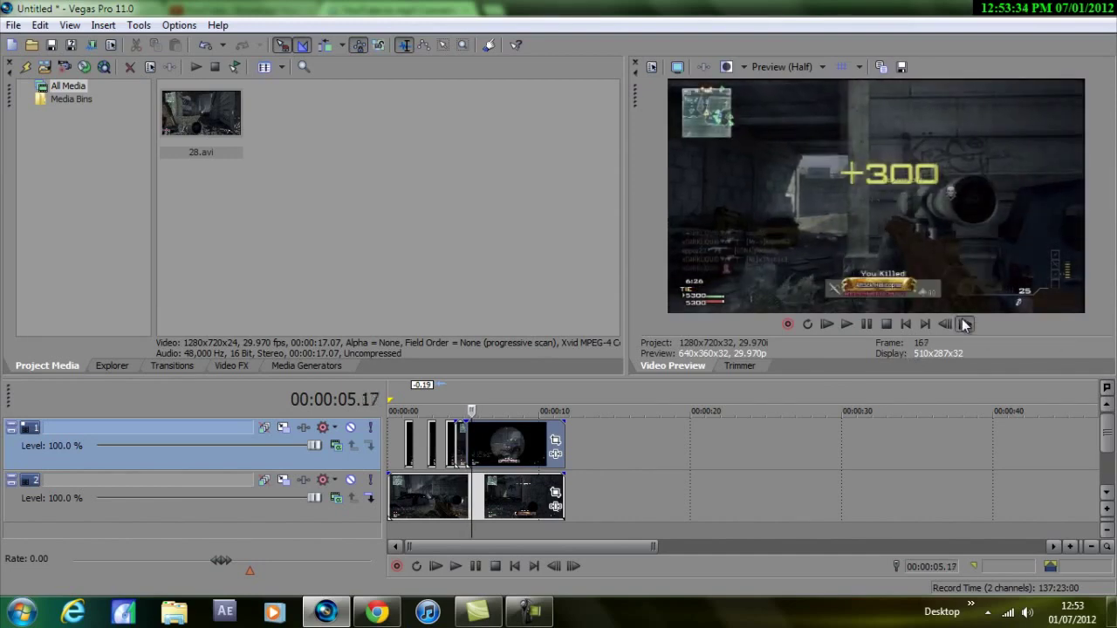
left_click(964, 323)
left_click(964, 324)
left_click(964, 323)
left_click(964, 323)
left_click(964, 324)
left_click(964, 323)
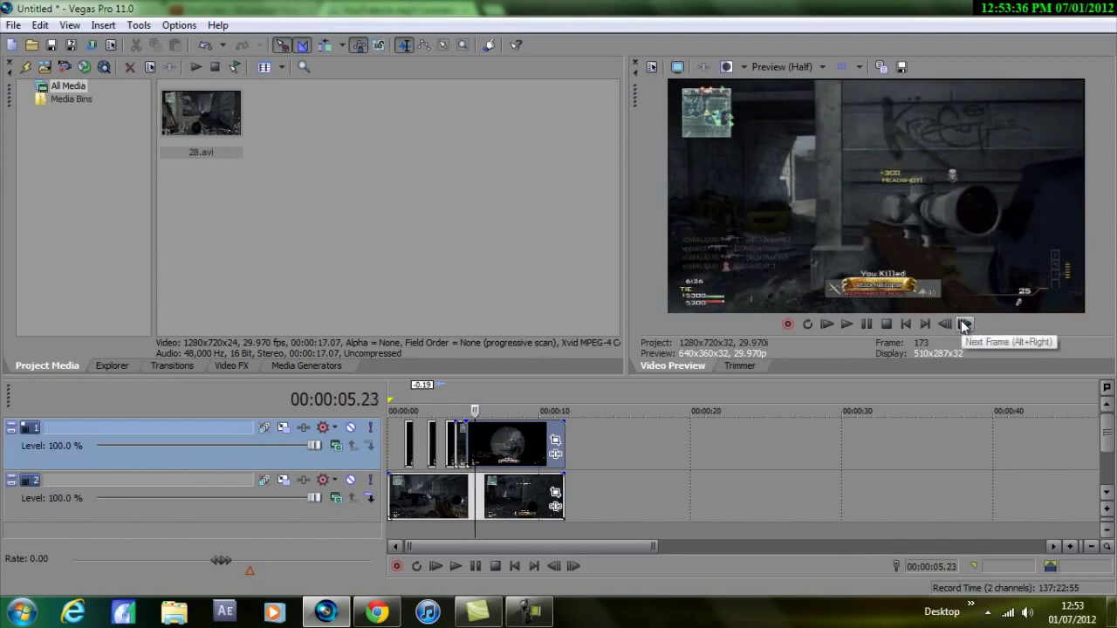
key("s")
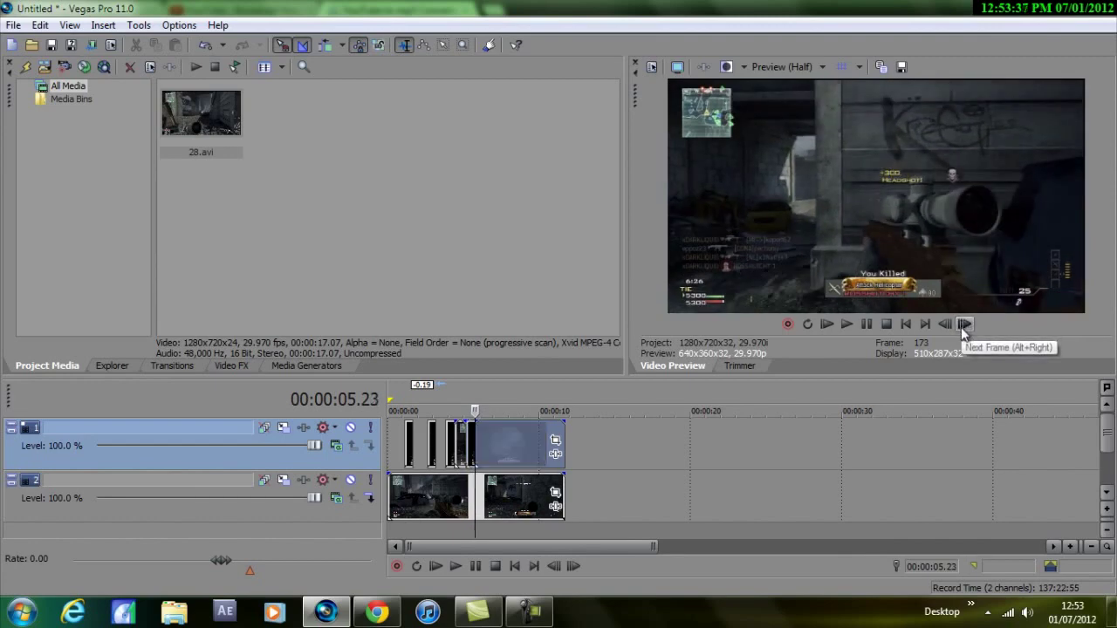
Step: Delete the upper track's segment from 00:00:04.13 to 00:00:05.06 and the remainder after the fourth shot
left_click(461, 449)
key("Delete")
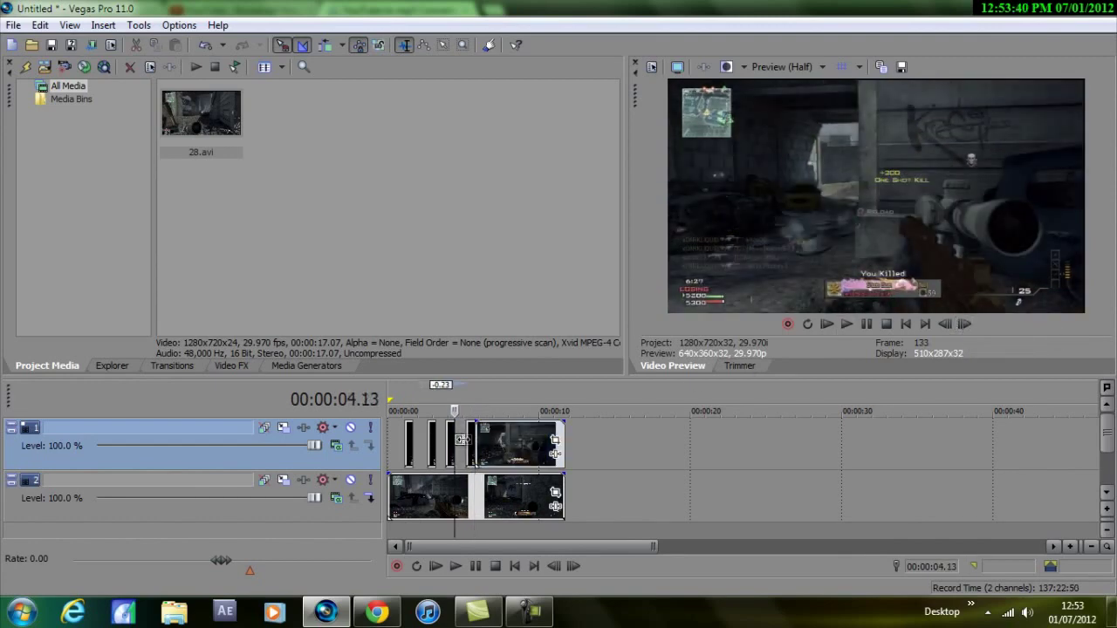
left_click(503, 457)
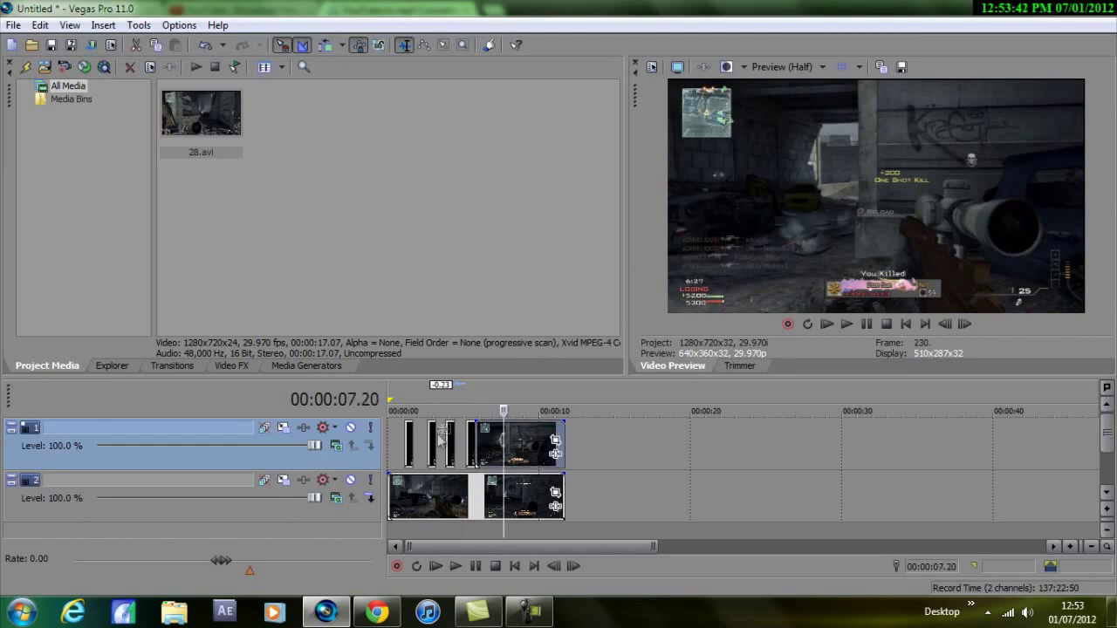
key("Delete")
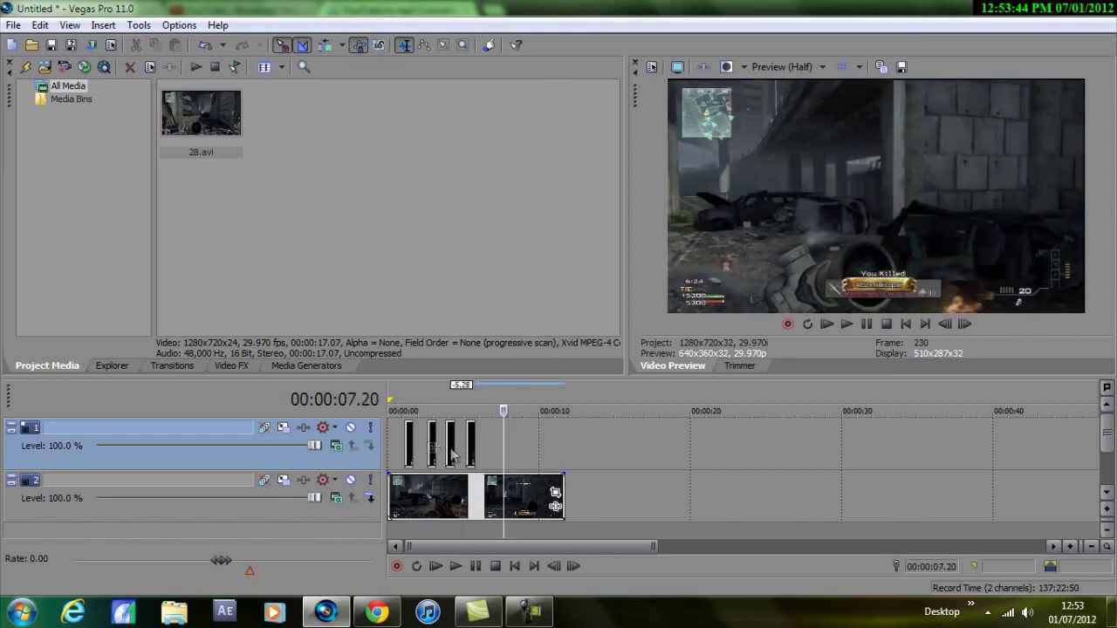
Step: Check each of the four remaining shot segments on the upper track in the preview
left_click(406, 447)
left_click(436, 441)
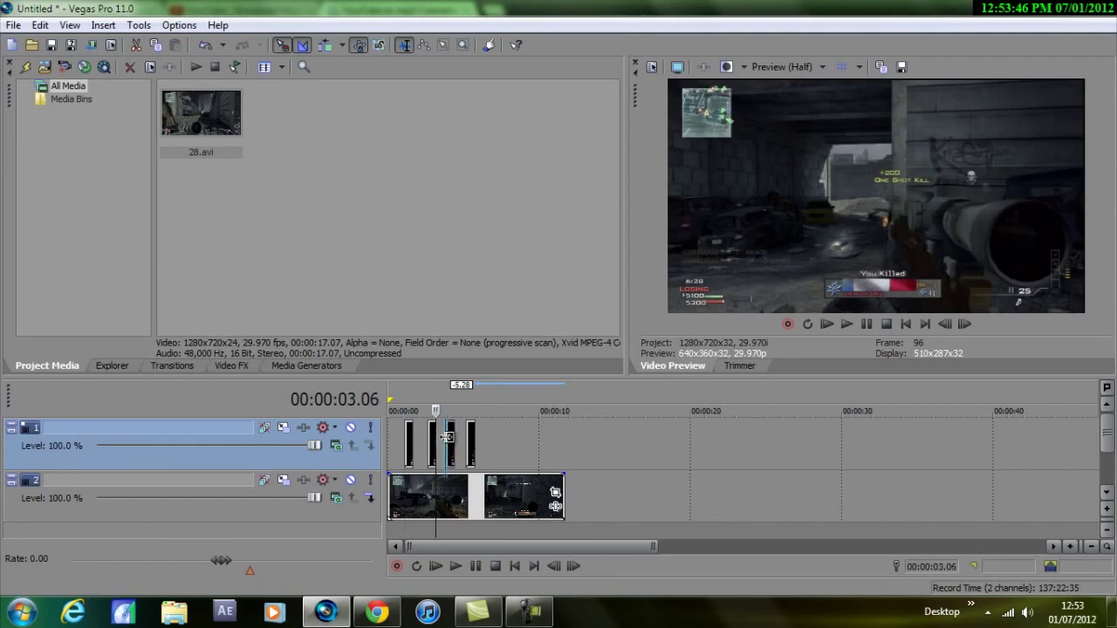
left_click(448, 437)
left_click(468, 441)
left_click(407, 445)
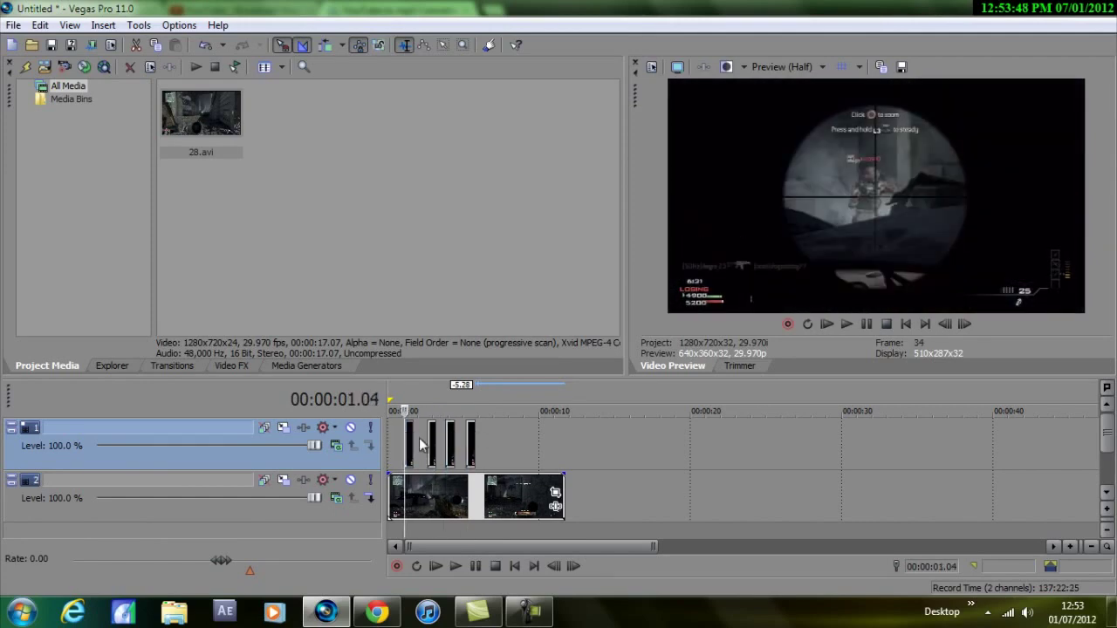
left_click(429, 444)
left_click(446, 444)
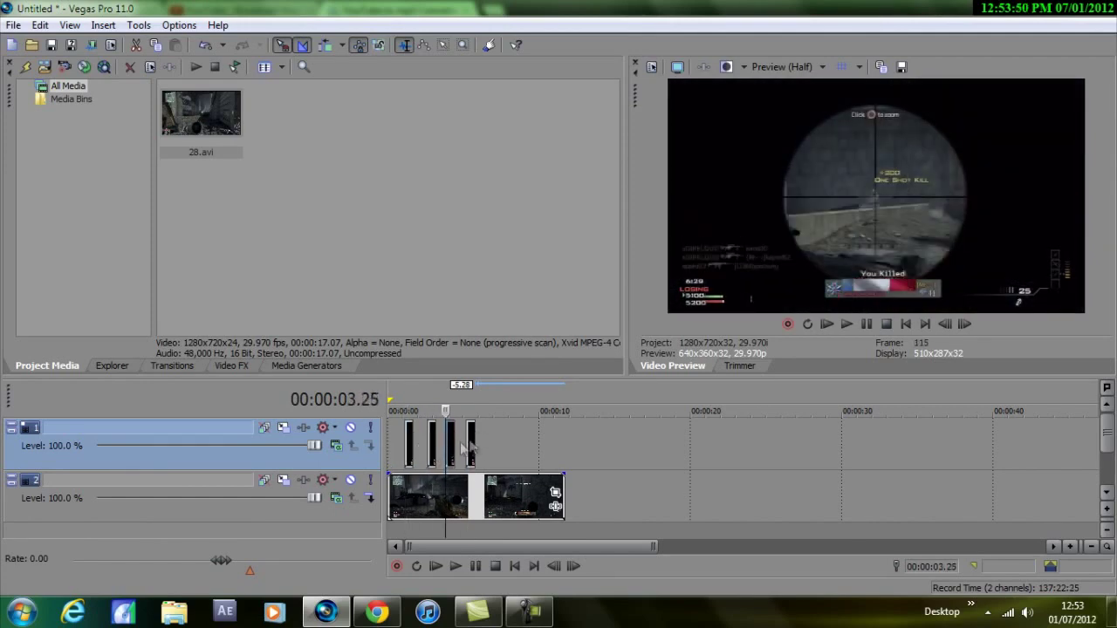
left_click(467, 443)
left_click(408, 441)
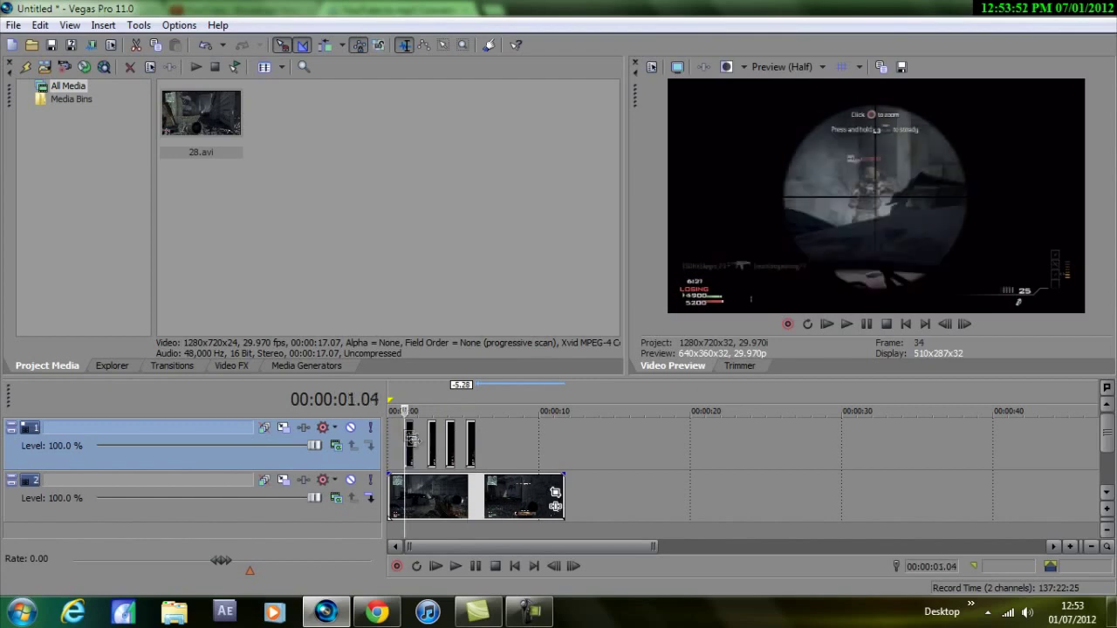
Step: Add a short fade-in and fade-out to the first shot segment on the upper track
scroll(432, 451, "up", 3)
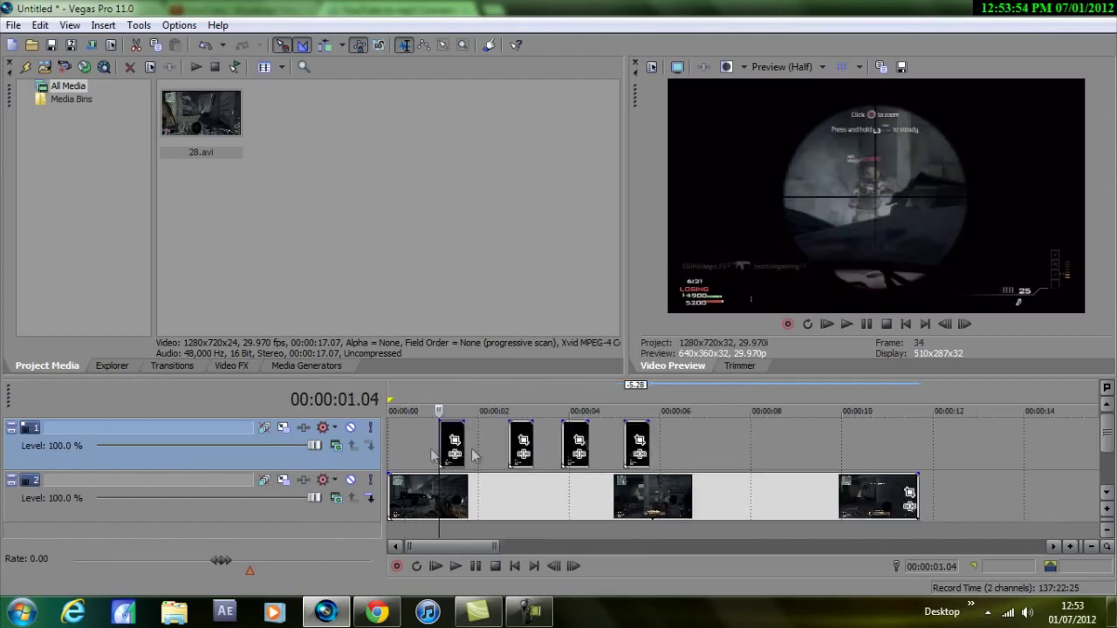
scroll(480, 458, "up", 2)
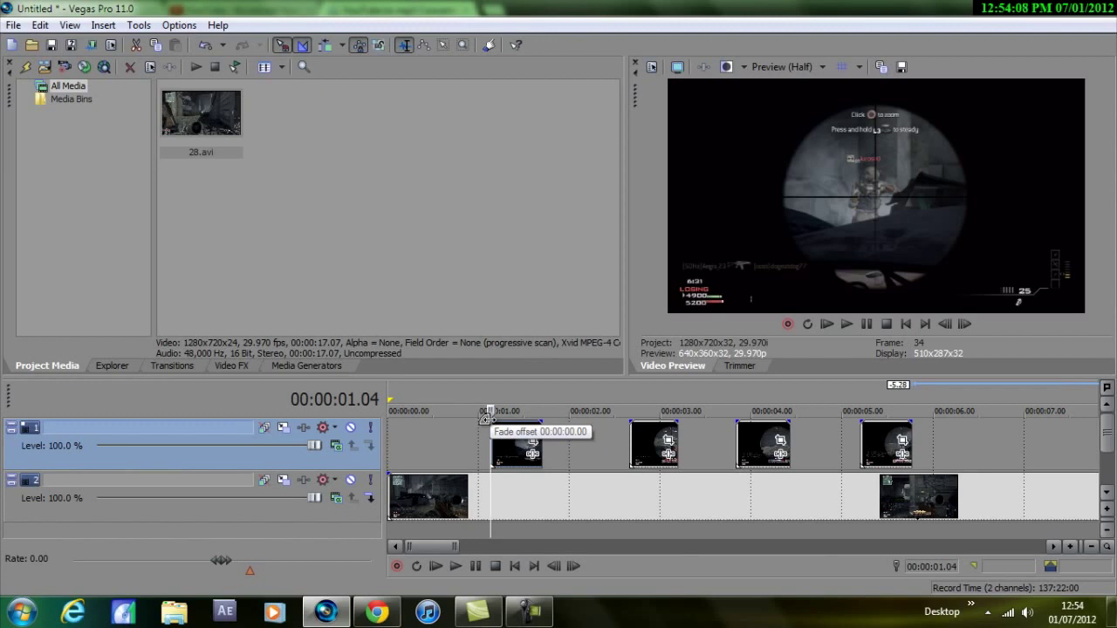
left_click_drag(487, 419, 510, 424)
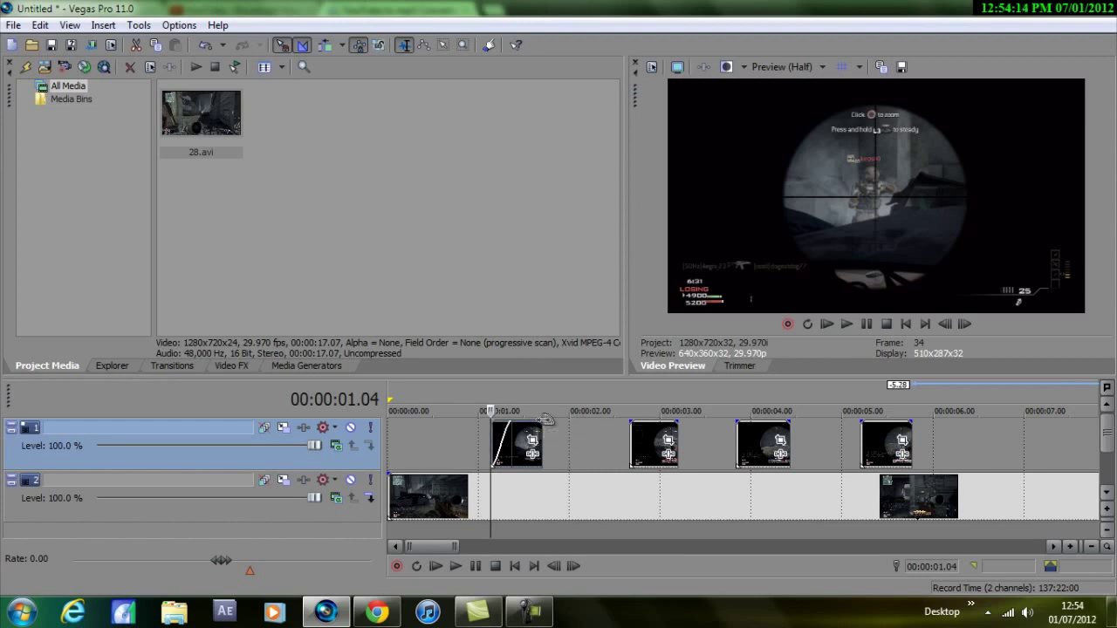
left_click_drag(542, 422, 526, 425)
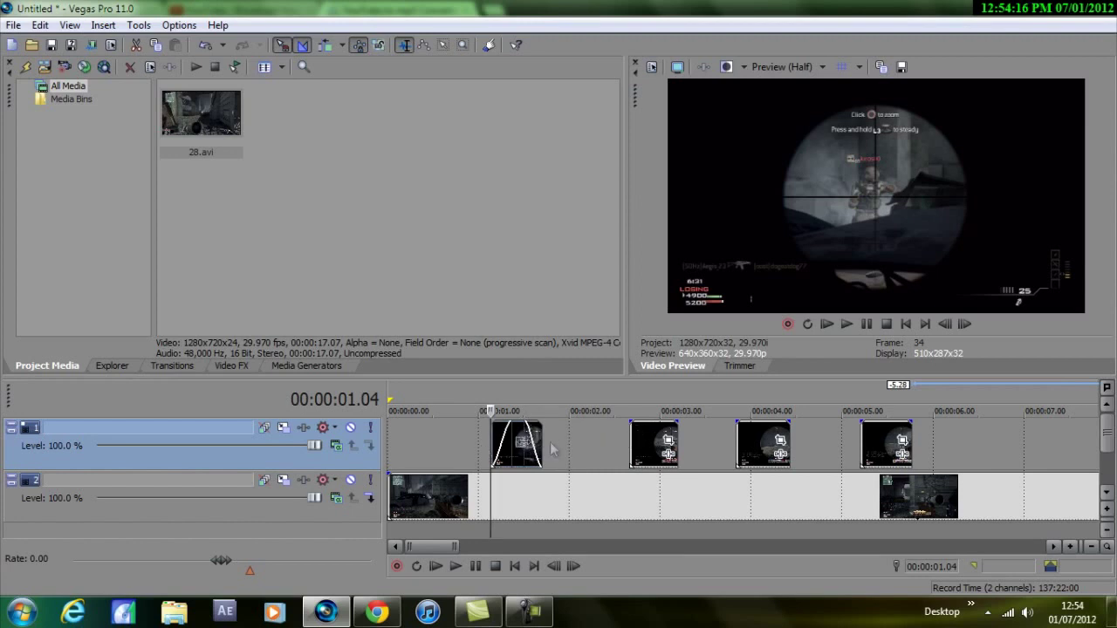
Step: Add short fade-ins and fade-outs to the second, third and fourth shot segments on the upper track
left_click_drag(629, 422, 659, 424)
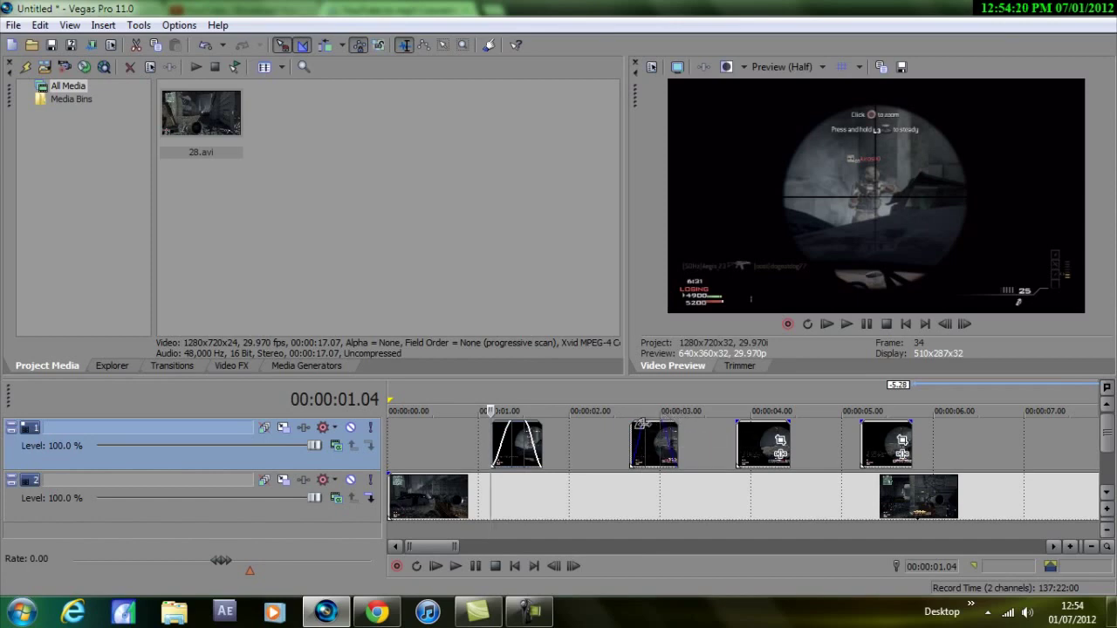
left_click_drag(733, 422, 737, 420)
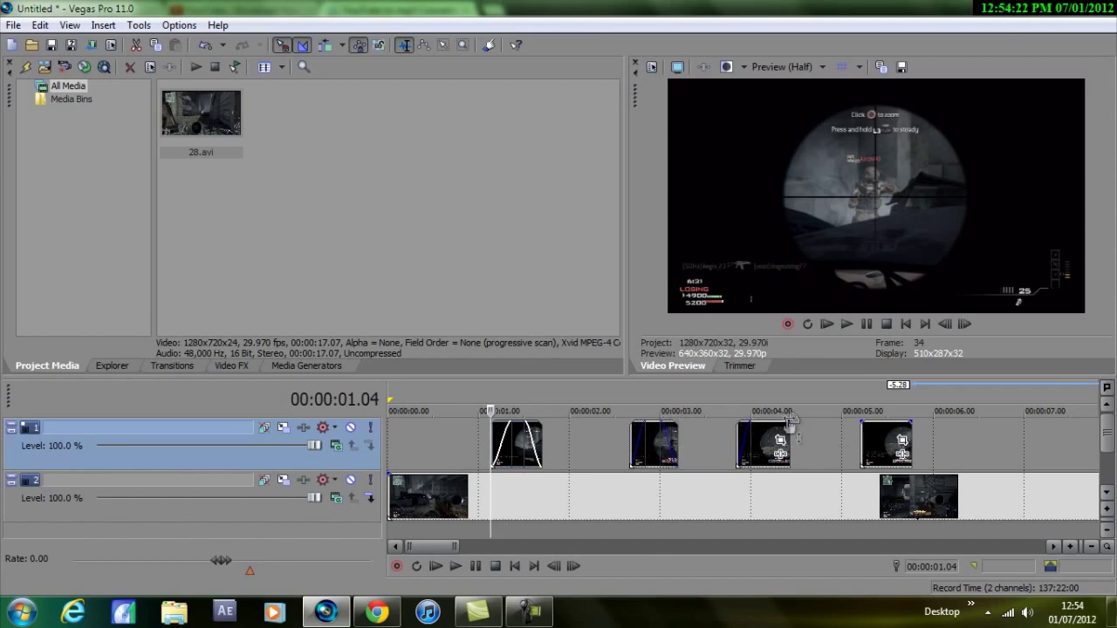
left_click_drag(789, 419, 769, 421)
left_click_drag(861, 422, 868, 423)
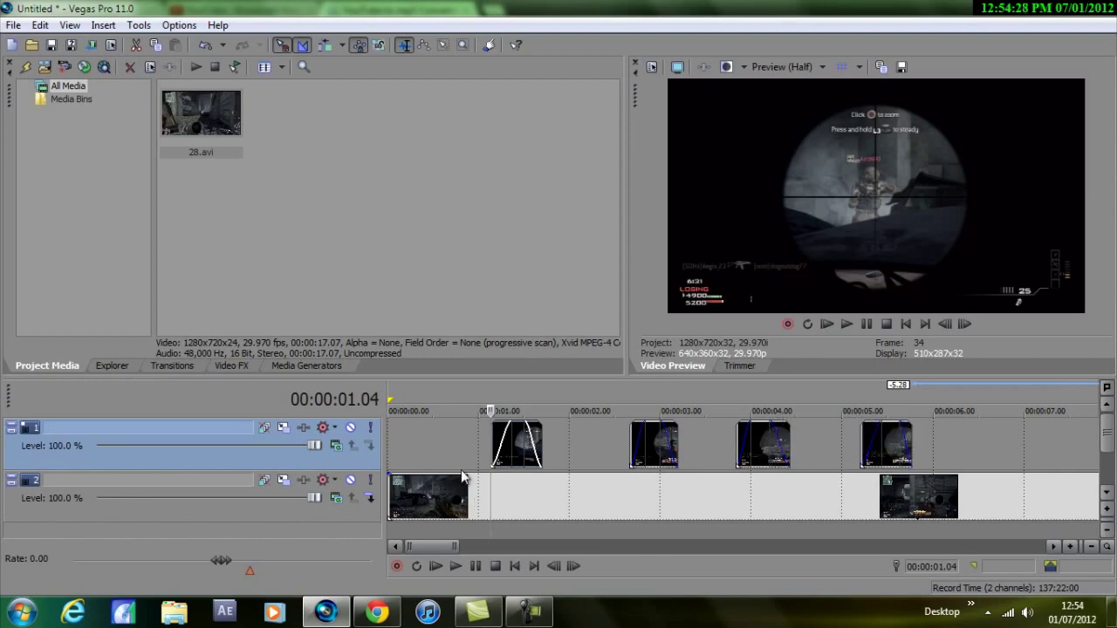
Step: Set the upper track's compositing mode to Add
scroll(398, 476, "down", 6)
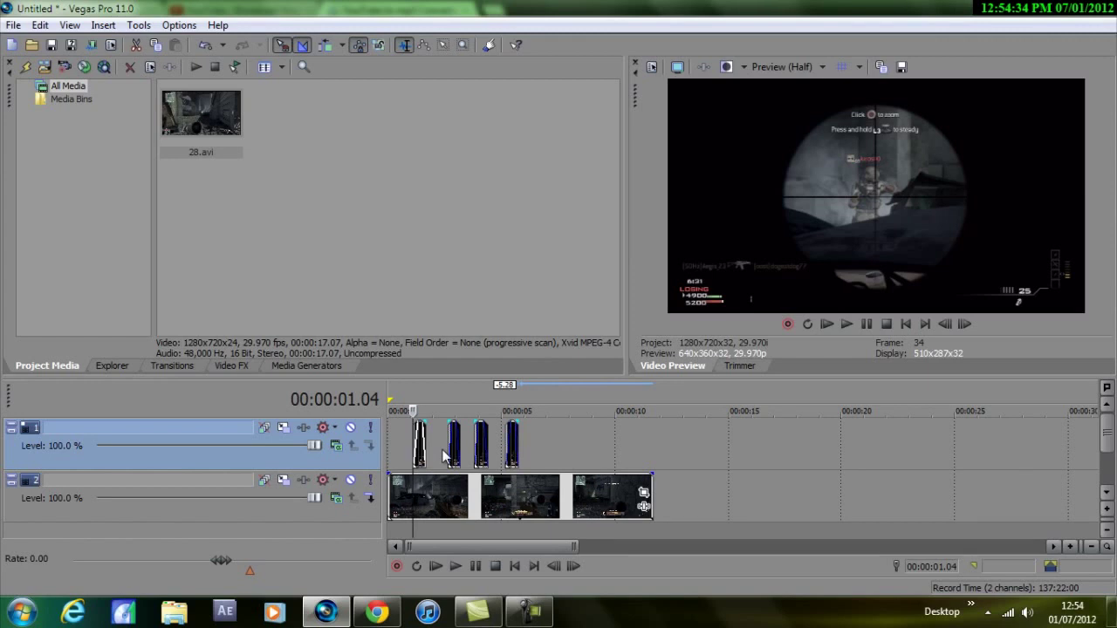
left_click(335, 447)
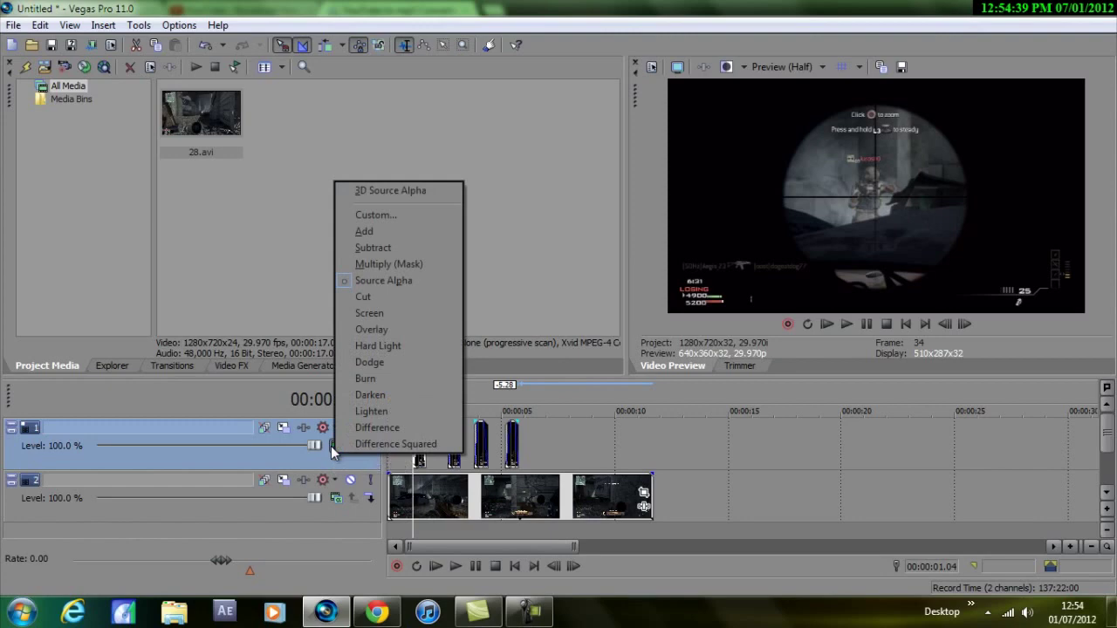
left_click(400, 231)
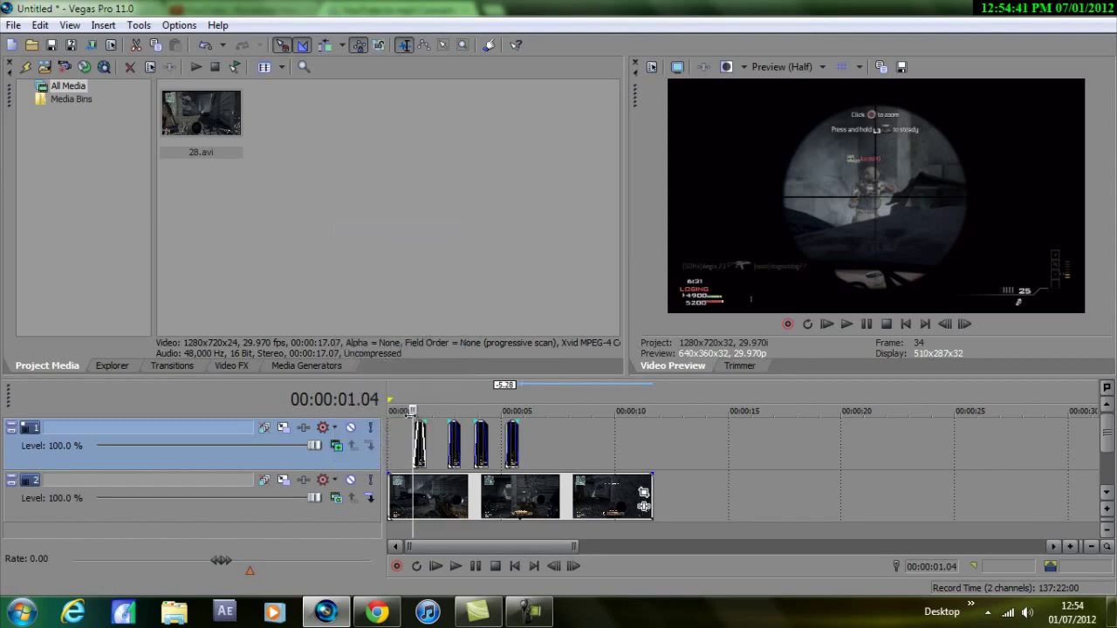
Step: Open Event Pan/Crop for the first shot segment and create a position keyframe at 00:00:00.01
left_click(419, 441)
scroll(419, 441, "up", 6)
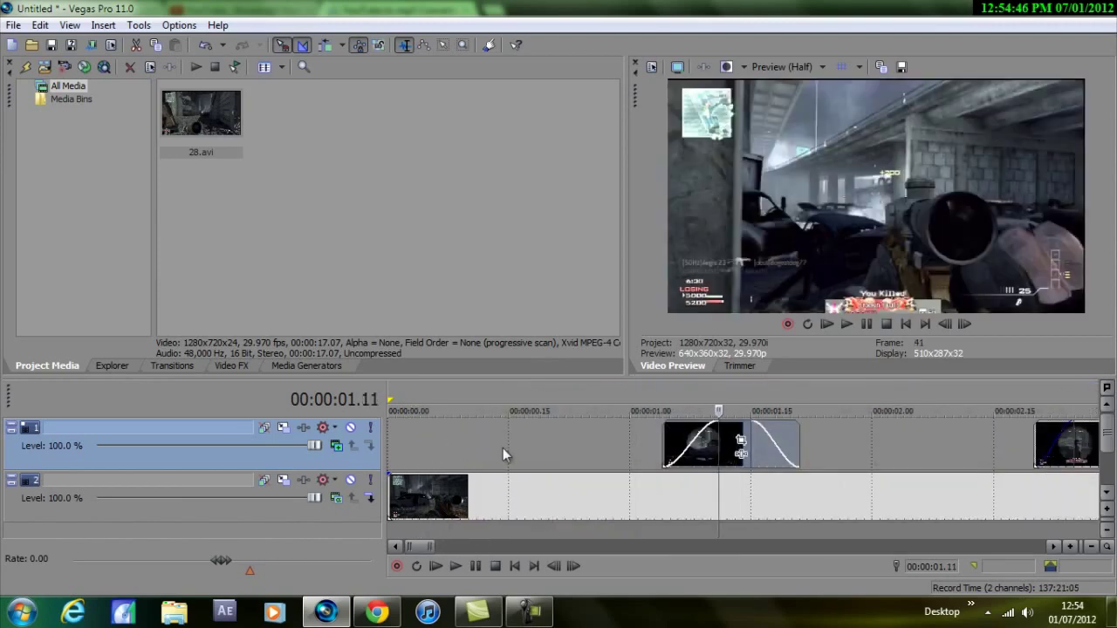
scroll(503, 454, "down", 4)
scroll(510, 440, "up", 1)
left_click(525, 441)
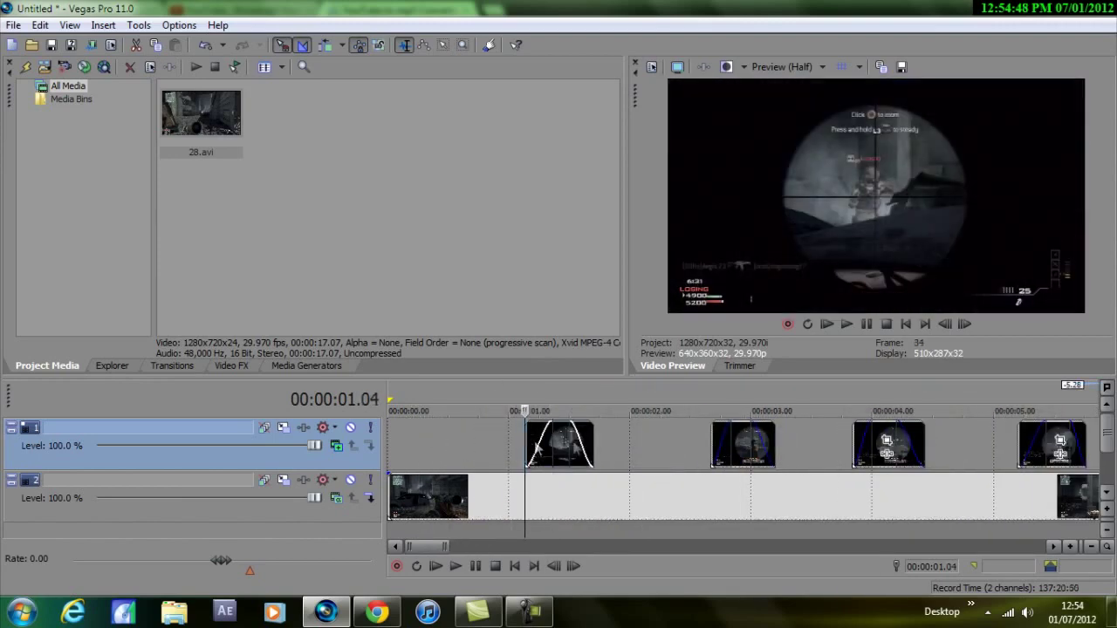
scroll(524, 440, "up", 1)
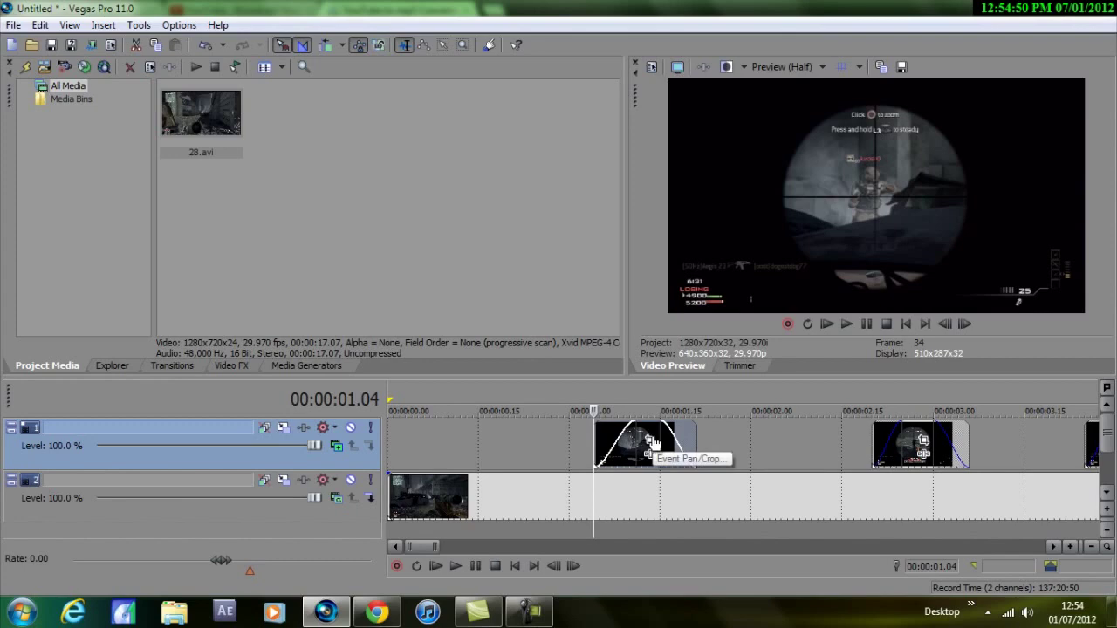
left_click(650, 445)
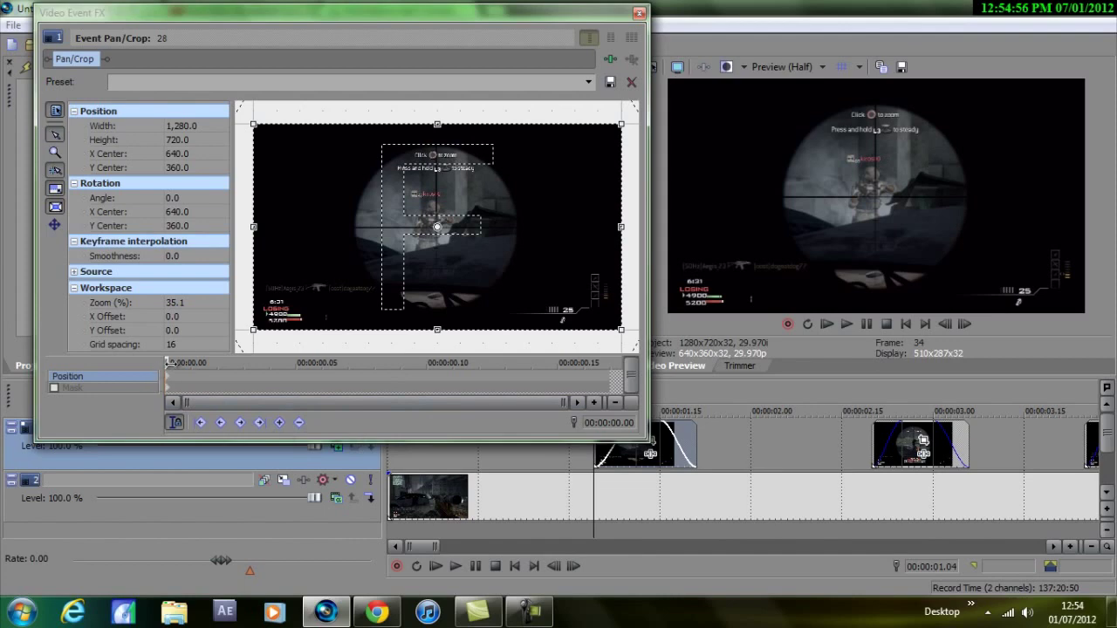
mouse_move(174, 362)
left_mouse_down()
mouse_move(218, 362)
mouse_move(193, 362)
left_mouse_up()
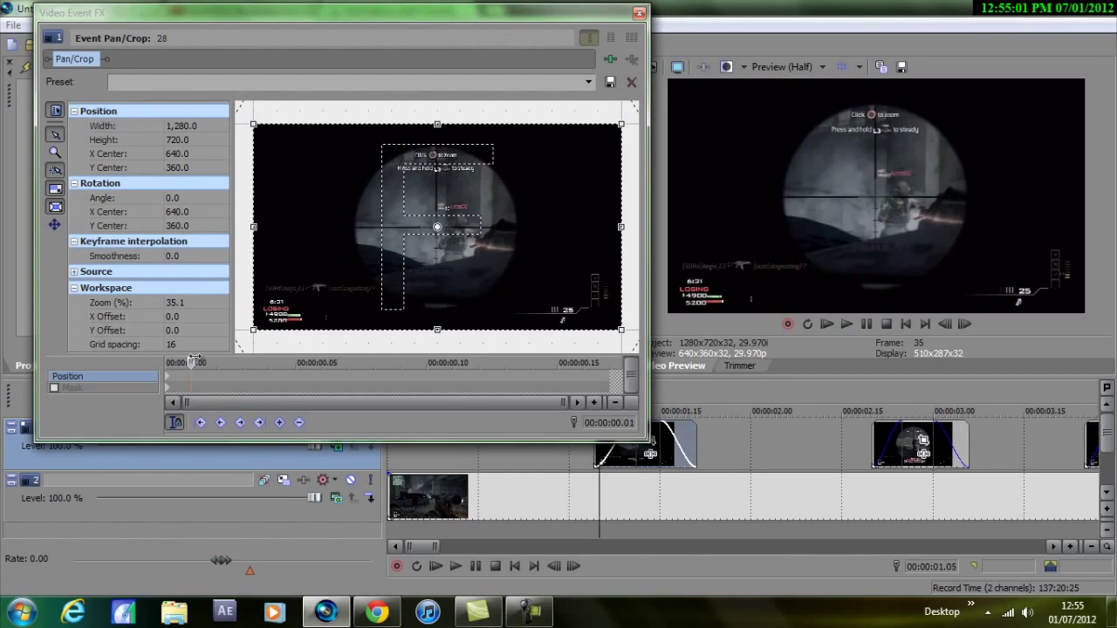
left_click(281, 423)
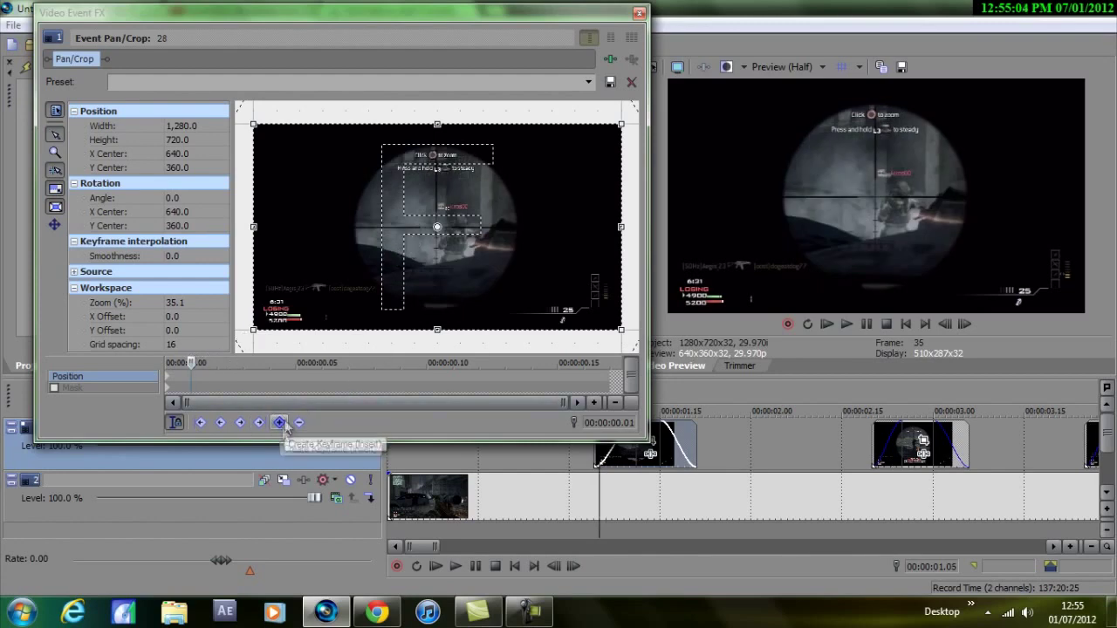
Step: Shrink the first segment's crop frame to 160 × 90 around its centre at 00:00:00.17 and close the pan/crop settings
left_click(608, 378)
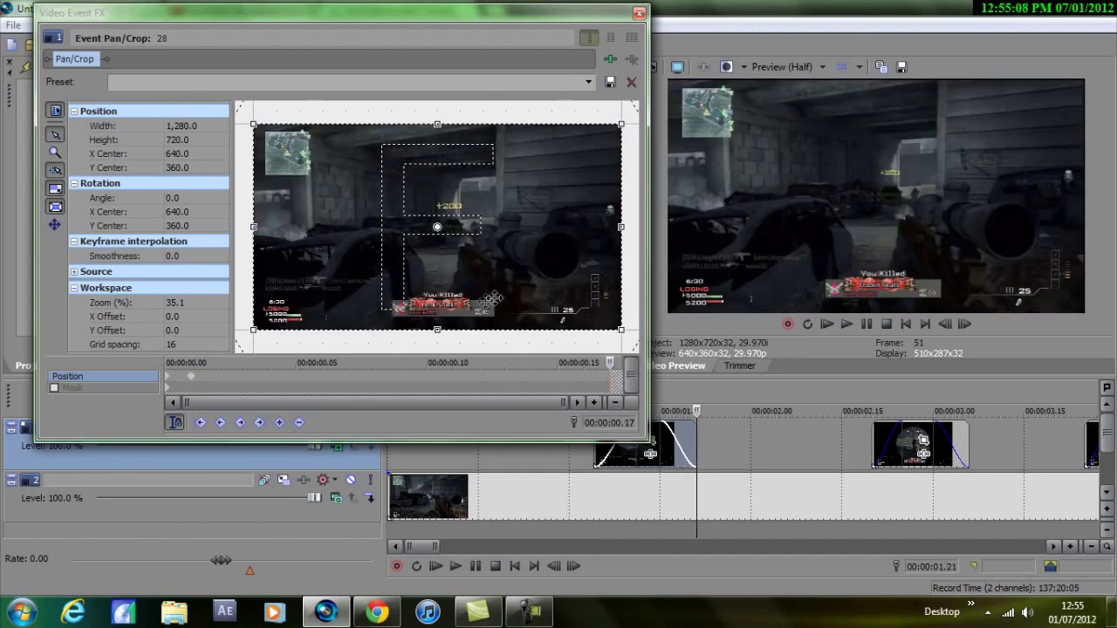
left_click_drag(254, 120, 420, 193)
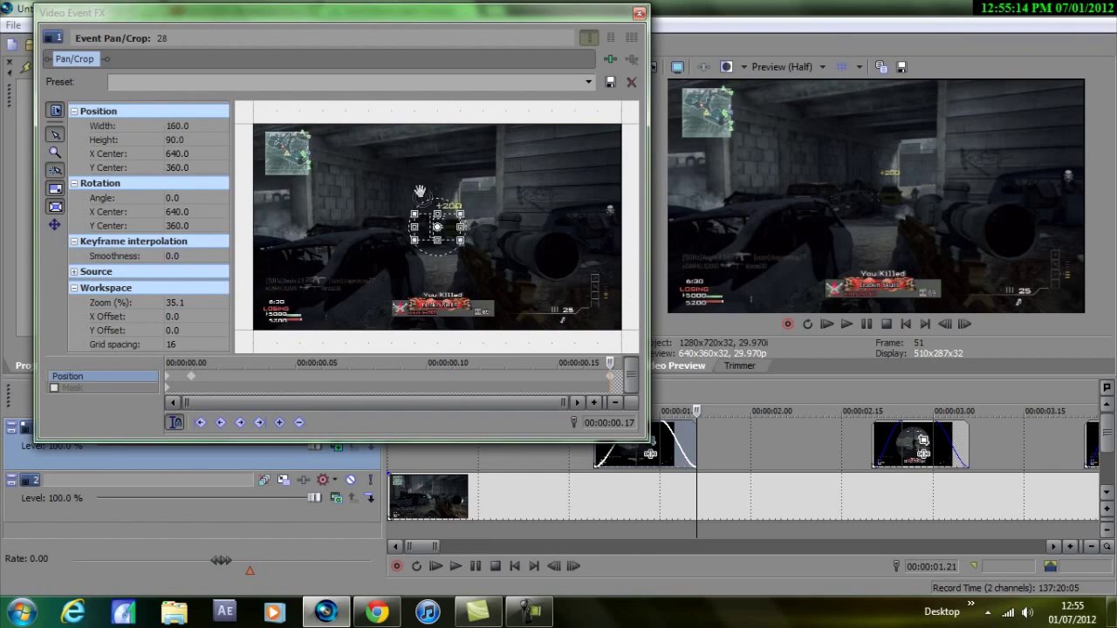
left_click(640, 14)
Step: Open Event Pan/Crop for the second shot segment and create a position keyframe at 00:00:00.01
left_click(873, 455)
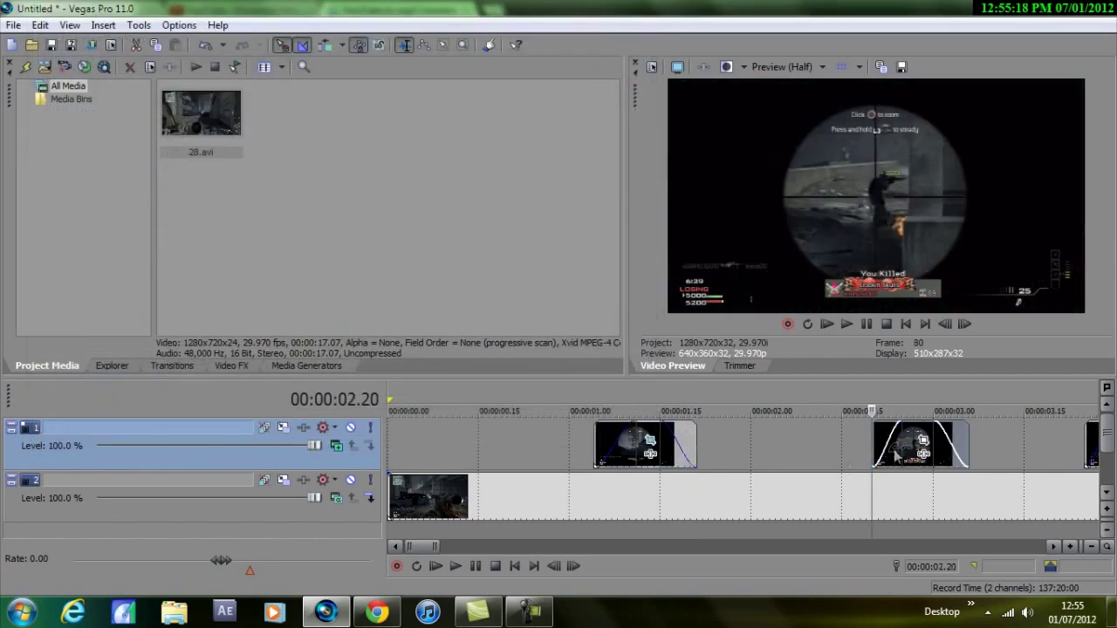
left_click(923, 440)
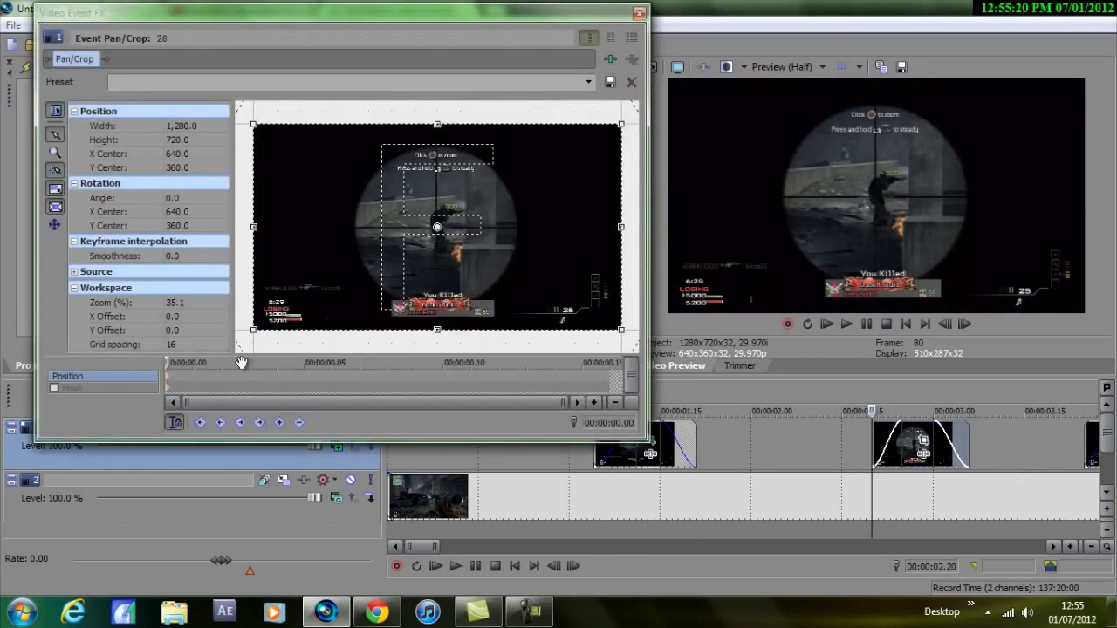
left_click_drag(173, 362, 192, 362)
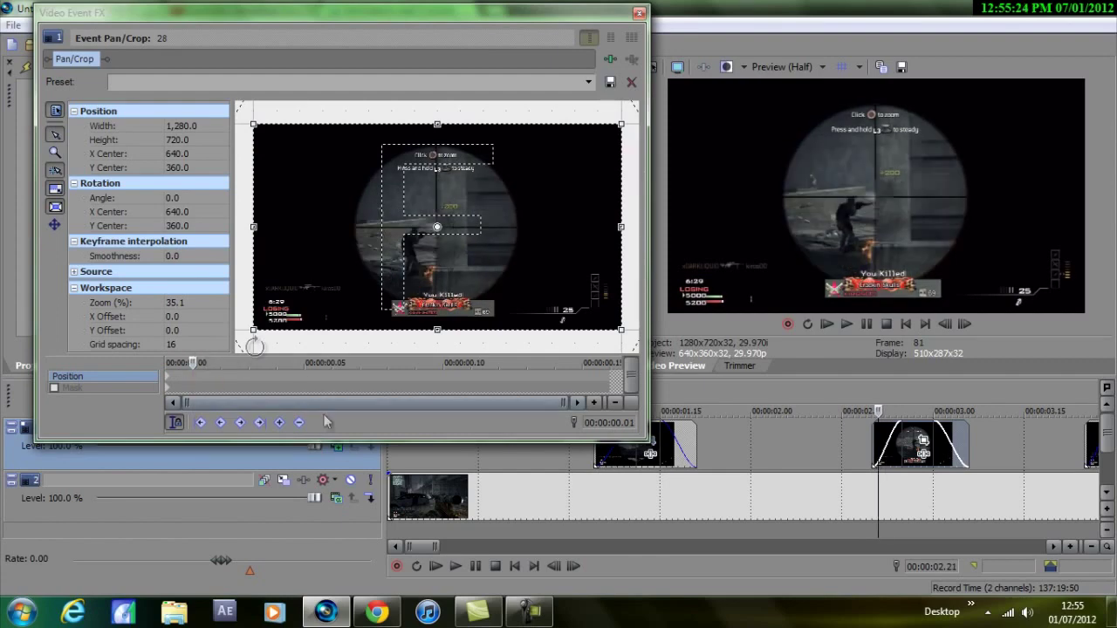
mouse_move(196, 365)
left_mouse_down()
mouse_move(246, 368)
mouse_move(175, 361)
mouse_move(188, 361)
left_mouse_up()
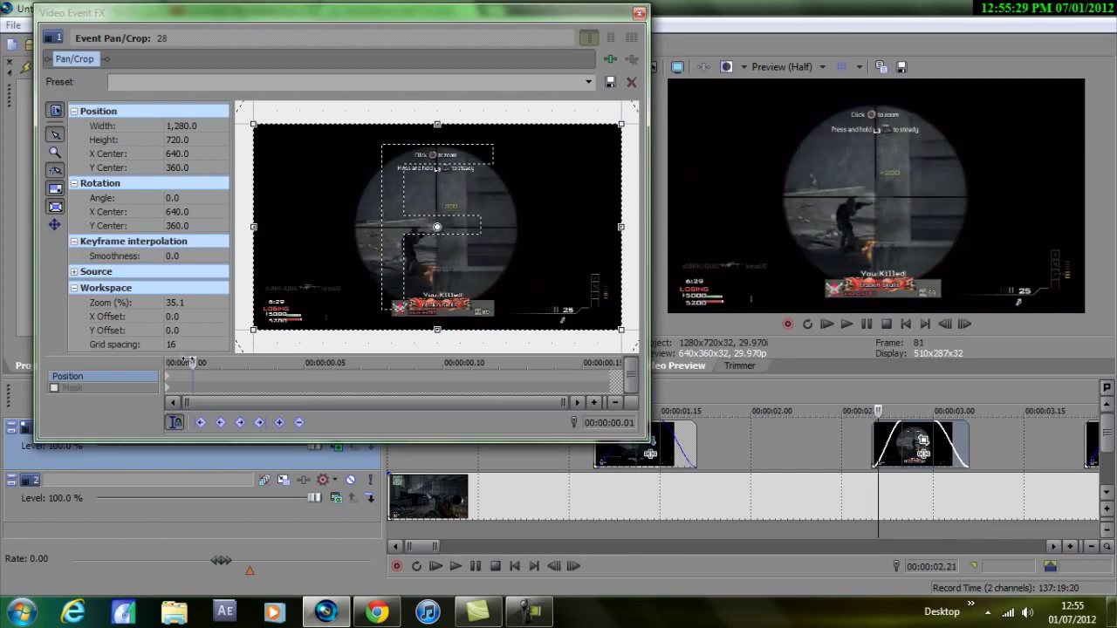
left_click(259, 422)
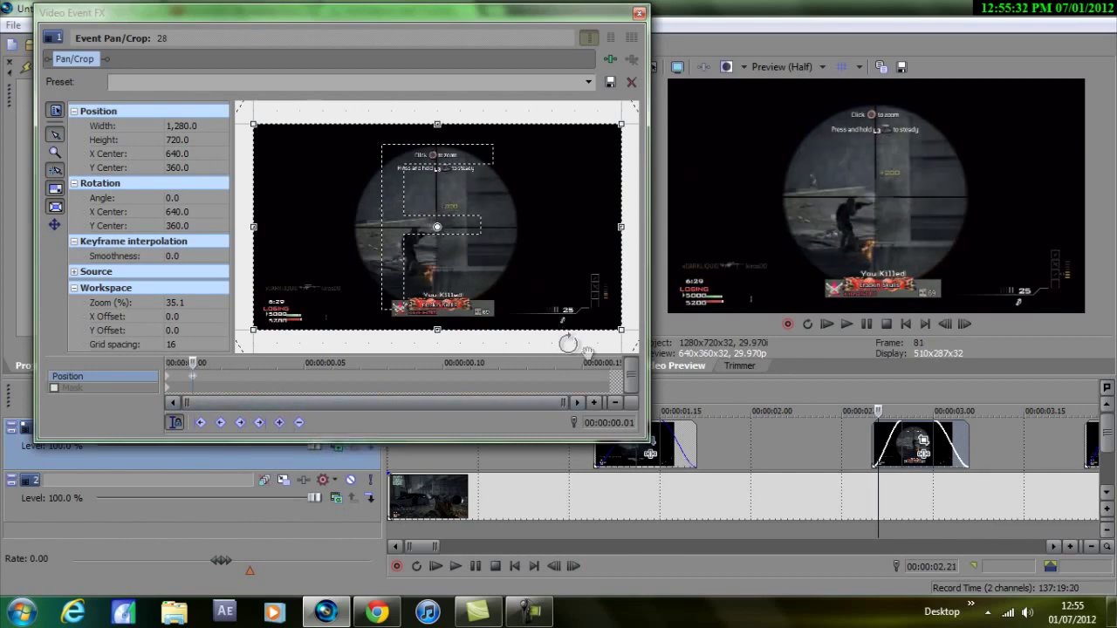
Step: Shrink the second segment's crop frame to 160 × 90 around its centre at 00:00:00.16 and close the pan/crop settings
left_click(610, 382)
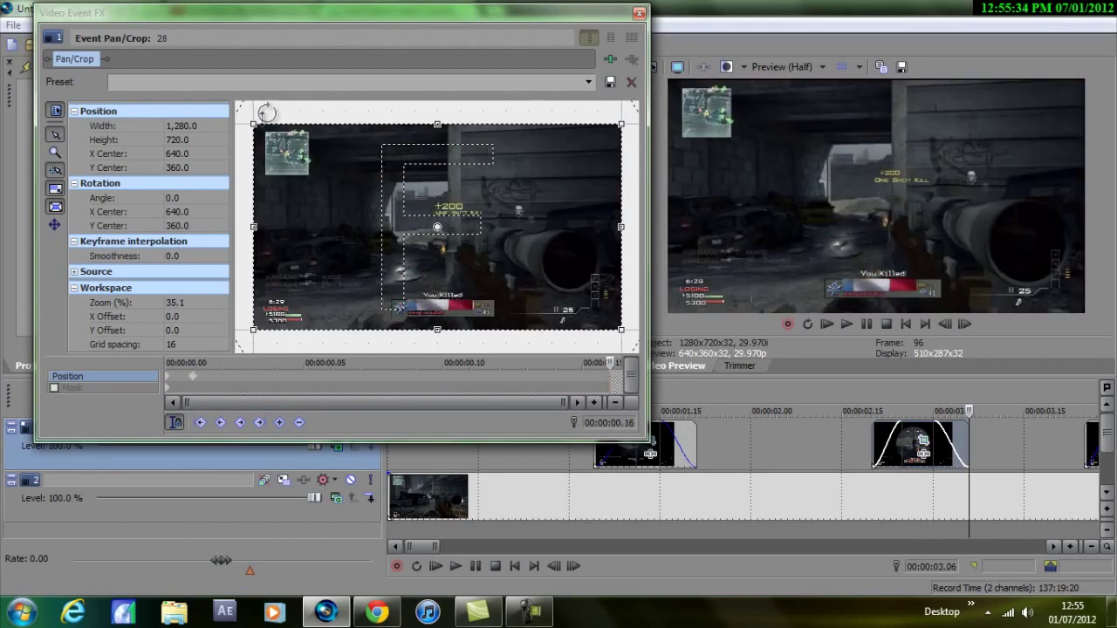
left_click_drag(254, 125, 411, 195)
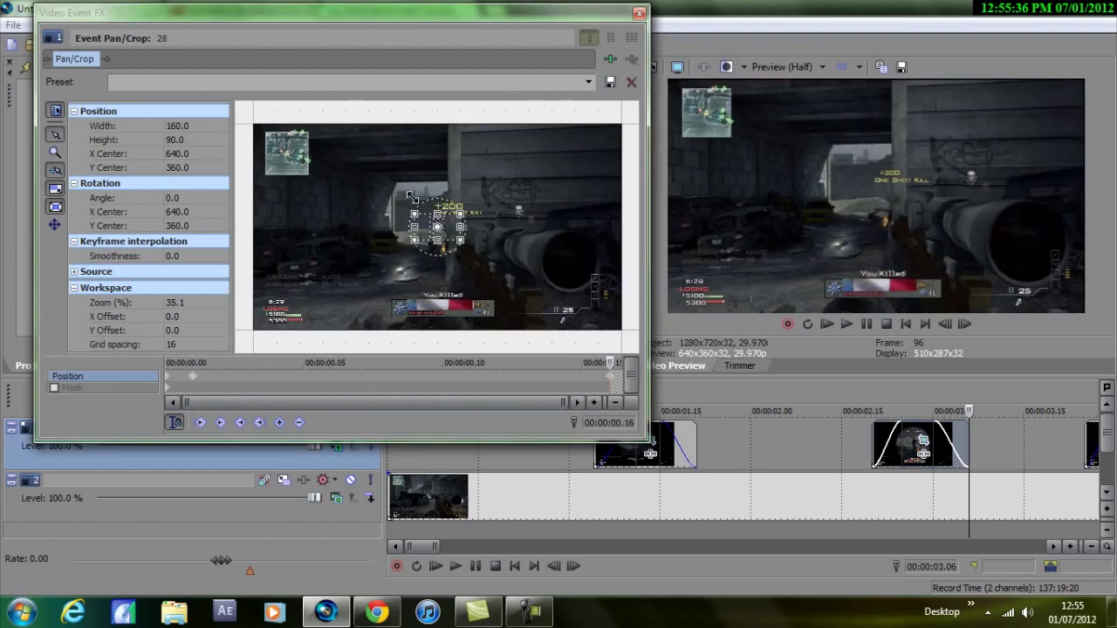
left_click(638, 13)
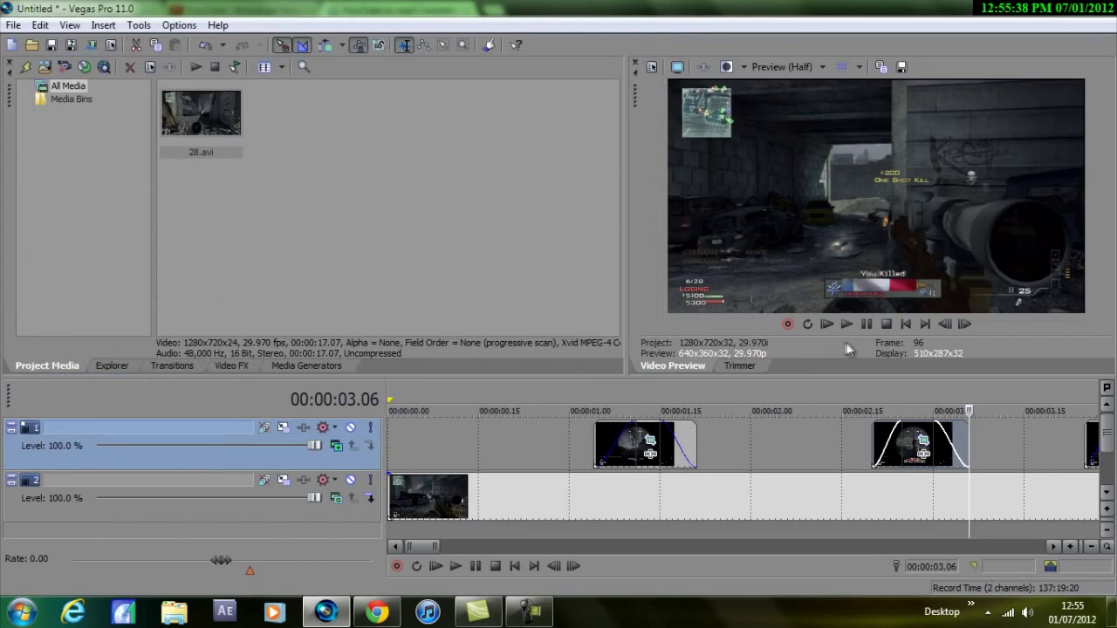
Step: Open Event Pan/Crop for the third shot segment and create a position keyframe at 00:00:00.01
scroll(876, 484, "down", 2)
left_click(737, 447)
scroll(784, 471, "up", 1)
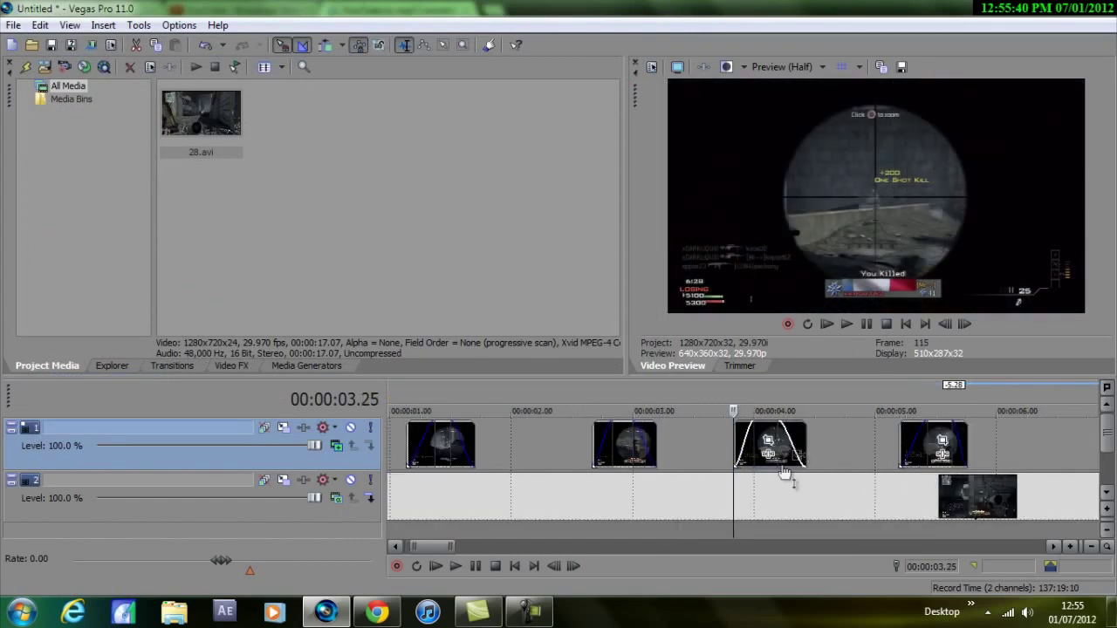
scroll(785, 471, "up", 2)
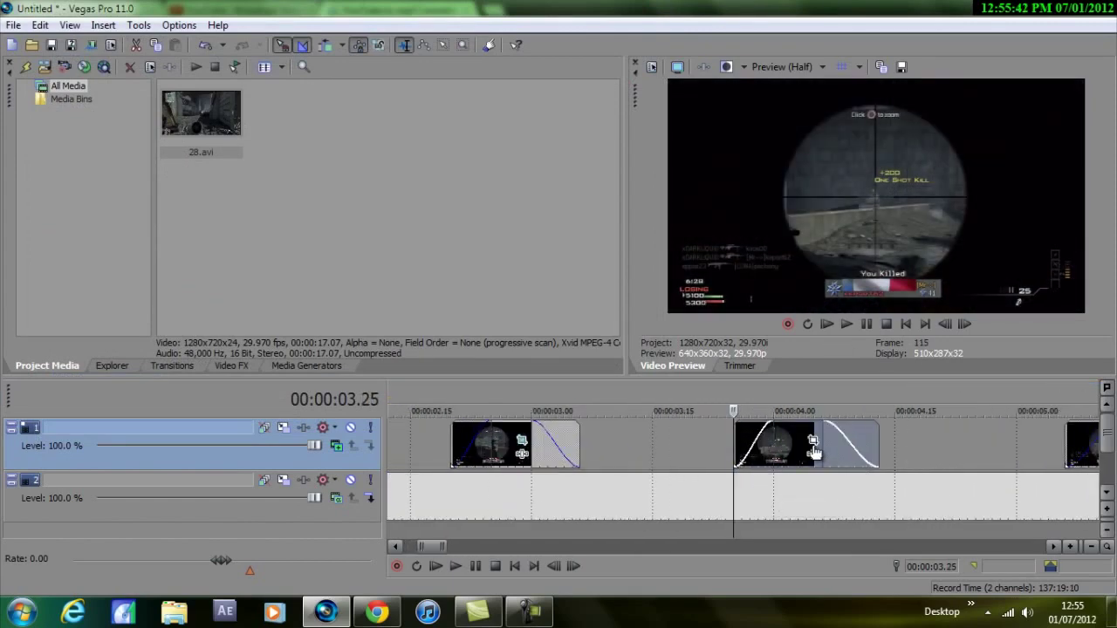
left_click(812, 442)
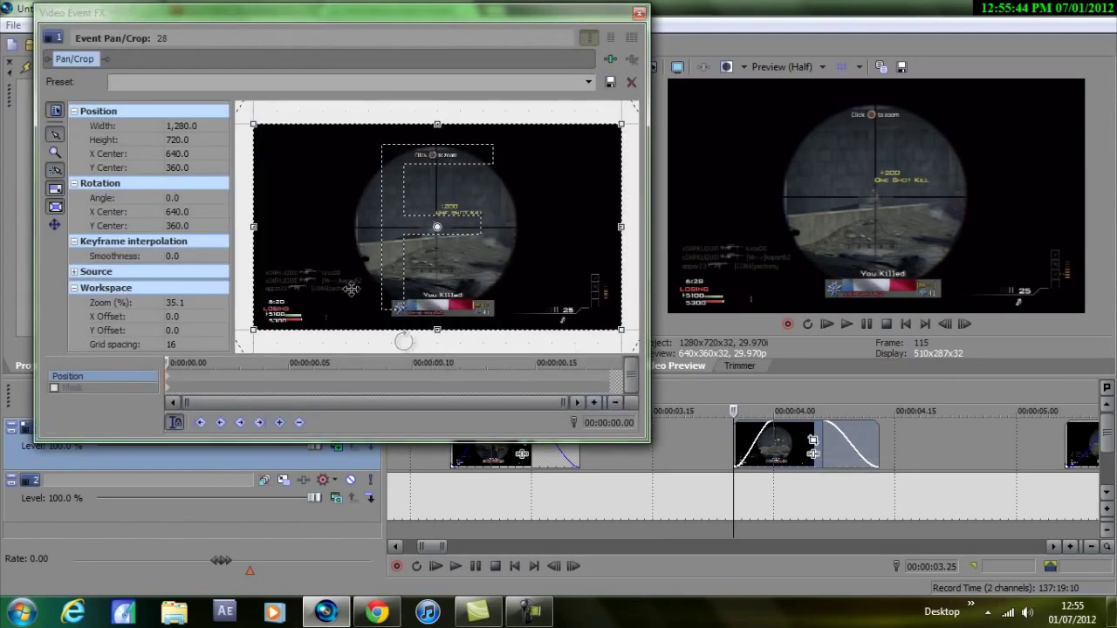
left_click_drag(187, 374, 212, 375)
key("Left")
key("Left")
key("Right")
left_click(277, 423)
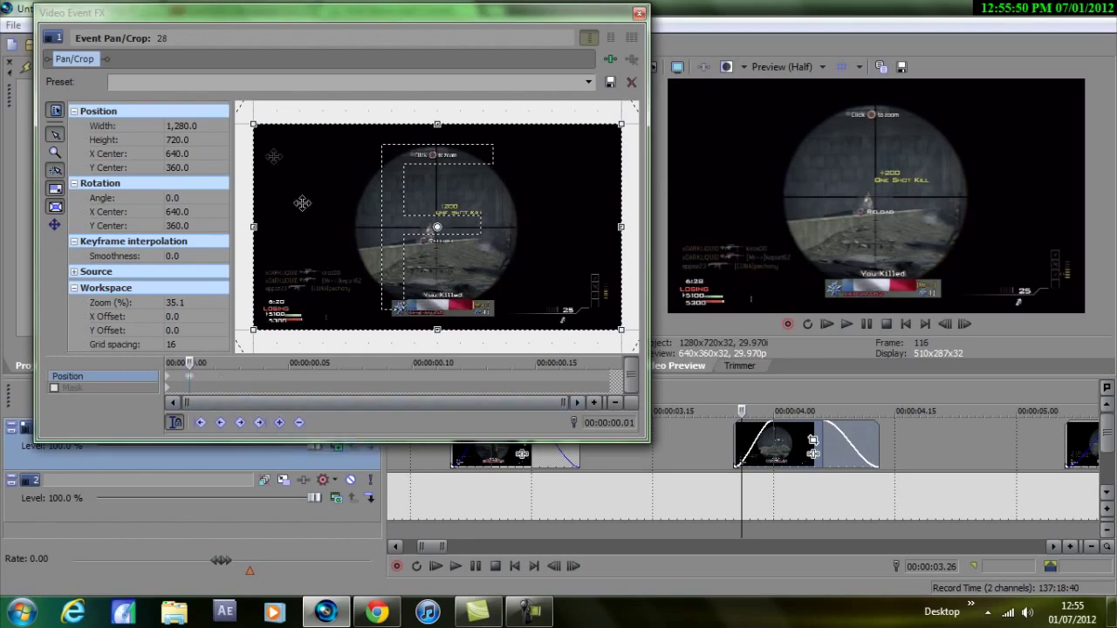
Step: Shrink the third segment's crop frame to 160 × 90 around its centre at 00:00:00.18 and close the pan/crop settings
left_click(608, 380)
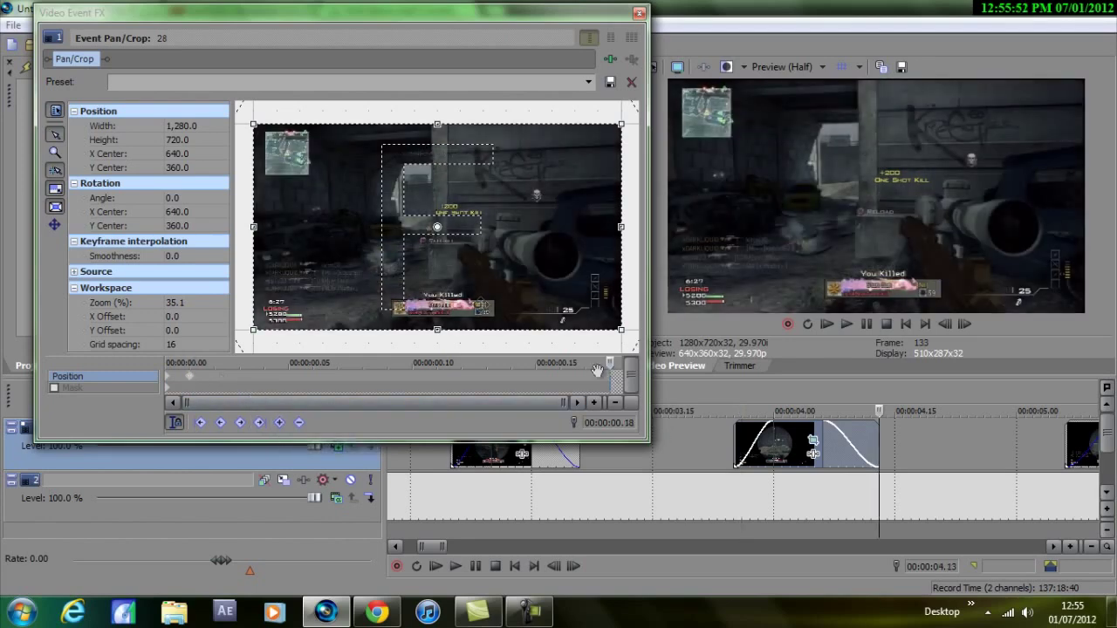
left_click_drag(254, 125, 413, 212)
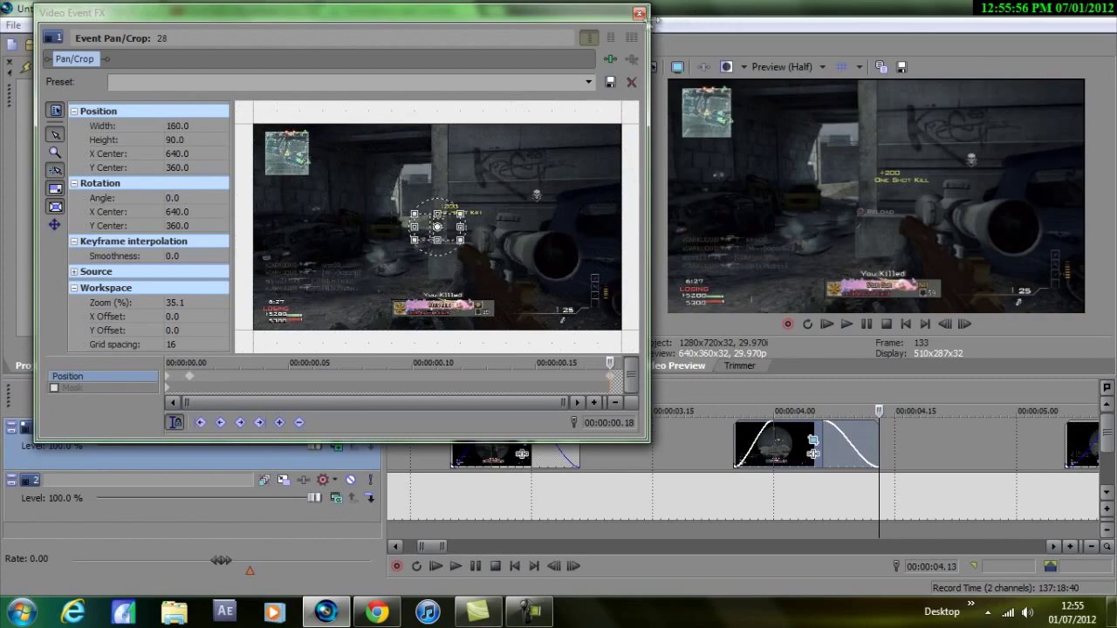
left_click(639, 13)
Step: Open Event Pan/Crop for the fourth shot segment and create a position keyframe at 00:00:00.01
scroll(987, 529, "down", 2)
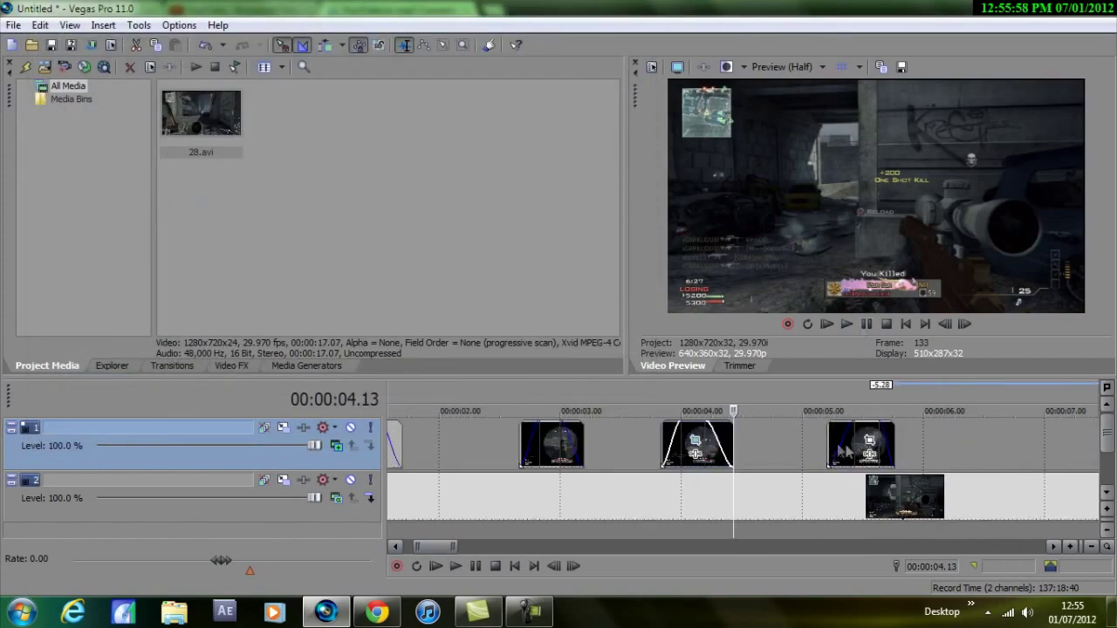
left_click(827, 450)
left_click(869, 453)
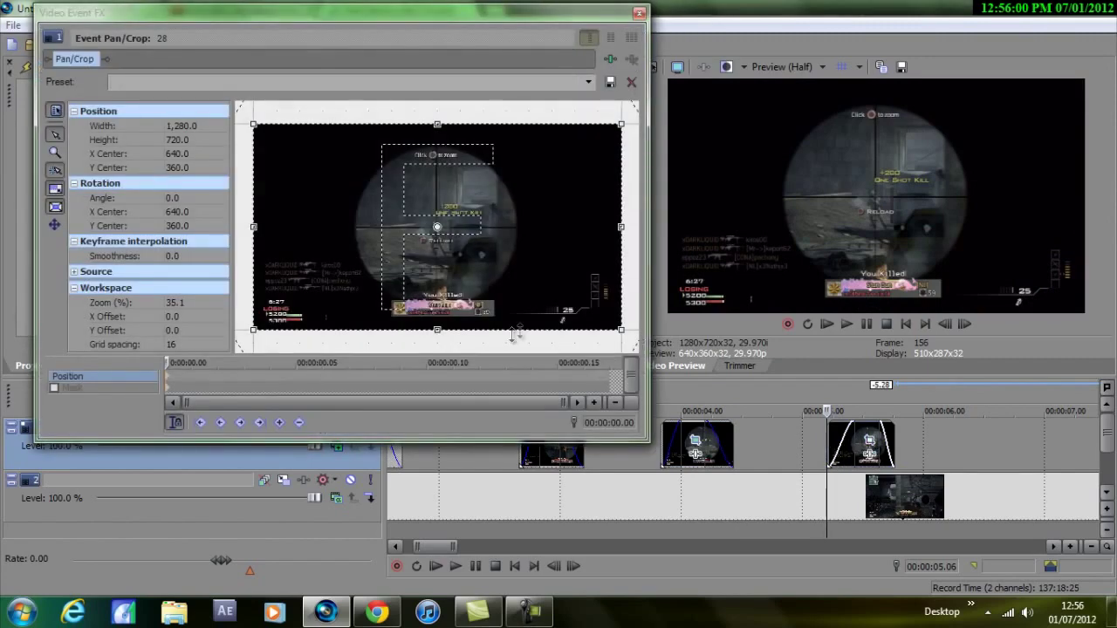
mouse_move(168, 362)
left_mouse_down()
mouse_move(216, 363)
mouse_move(190, 363)
left_mouse_up()
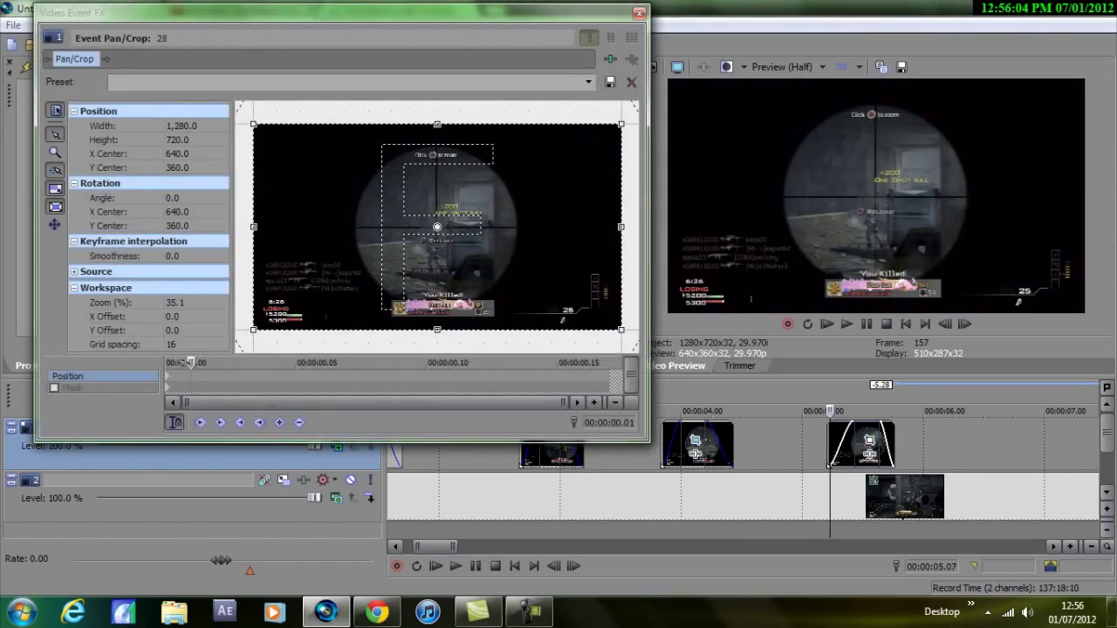
left_click(280, 423)
Step: Shrink the fourth segment's crop frame to 160 × 90 around its centre at 00:00:00.17 and close the pan/crop settings
left_click(610, 382)
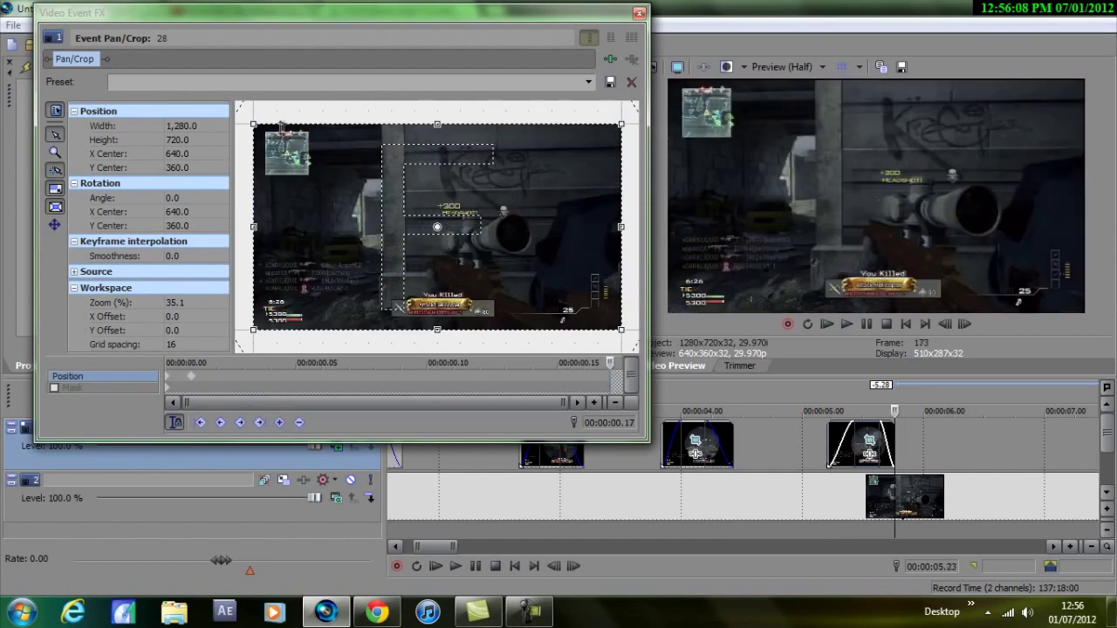
left_click_drag(254, 126, 405, 207)
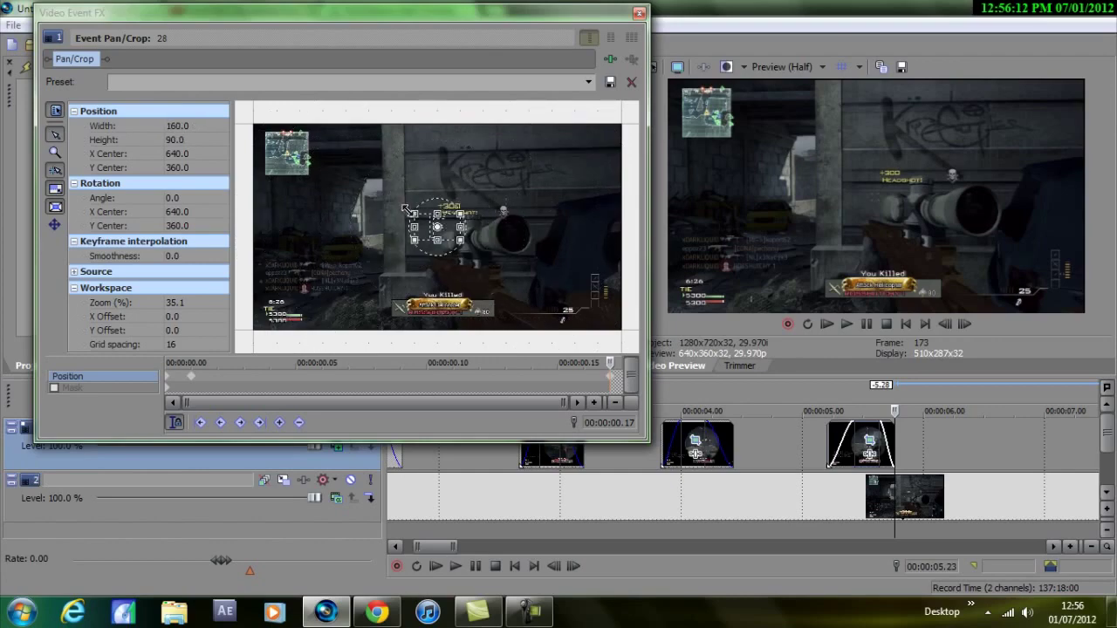
left_click(639, 12)
Step: Play the project from the start through all four shot segments to preview the zoom pulses, and stop playback
scroll(399, 443, "down", 8)
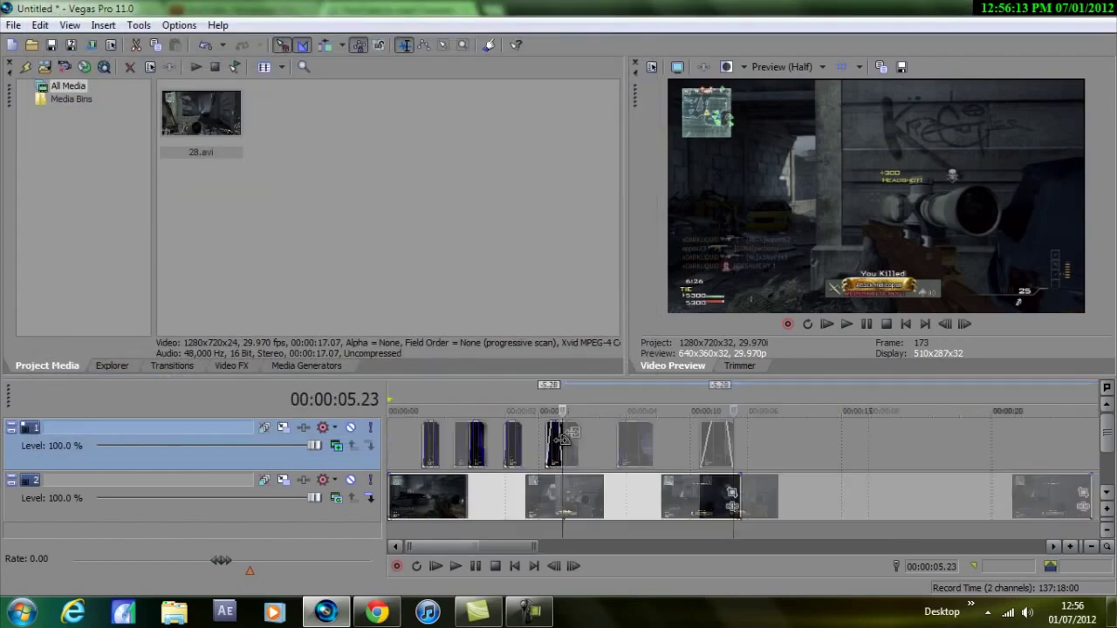
left_click(389, 445)
left_click(454, 566)
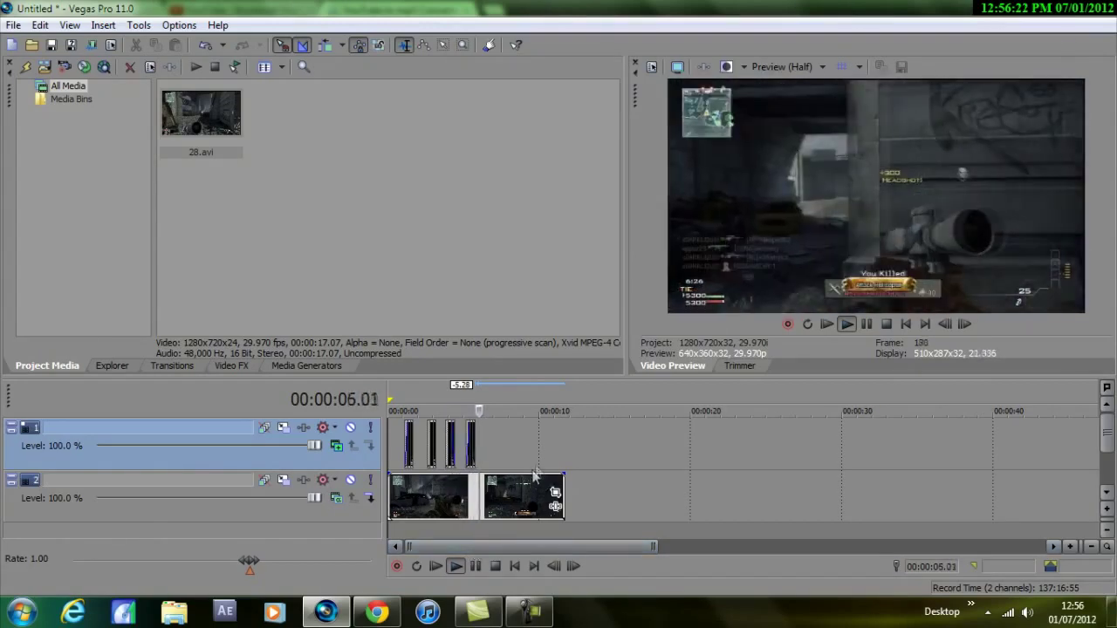
left_click(495, 566)
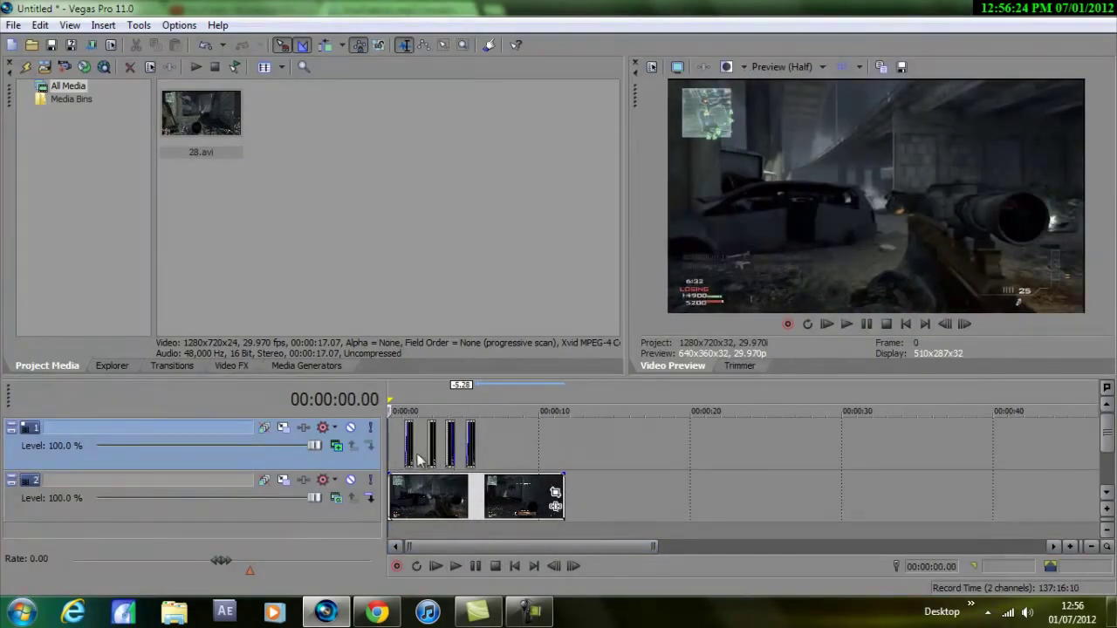
Step: Examine the frames around the start of the first shot segment against the gameplay clip beneath it
scroll(441, 488, "up", 5)
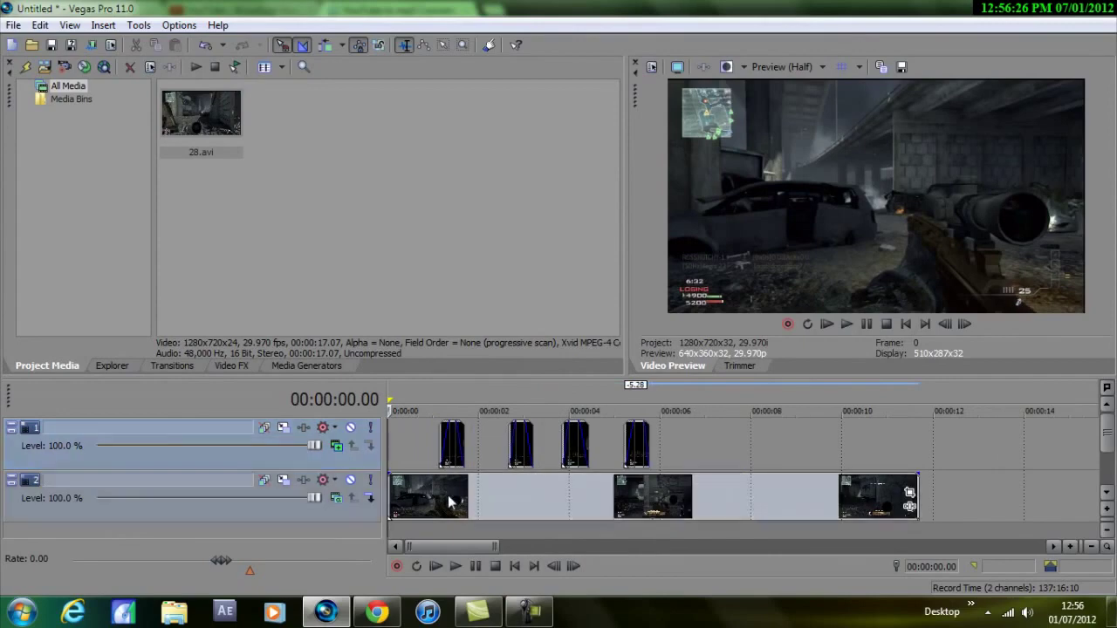
left_click(449, 501)
scroll(451, 511, "up", 3)
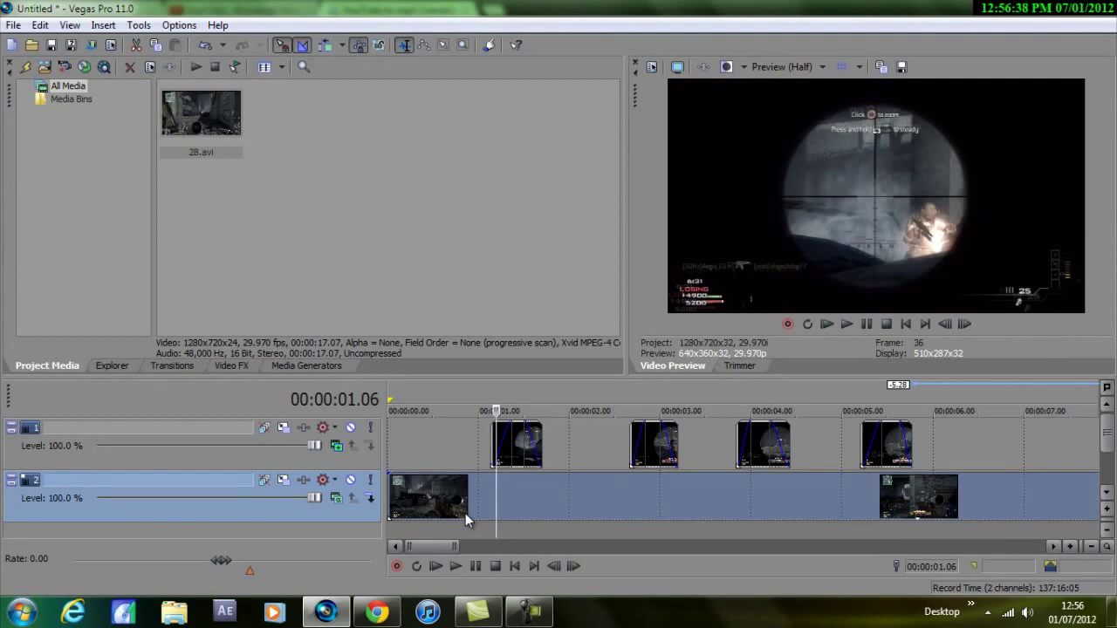
left_click(495, 444)
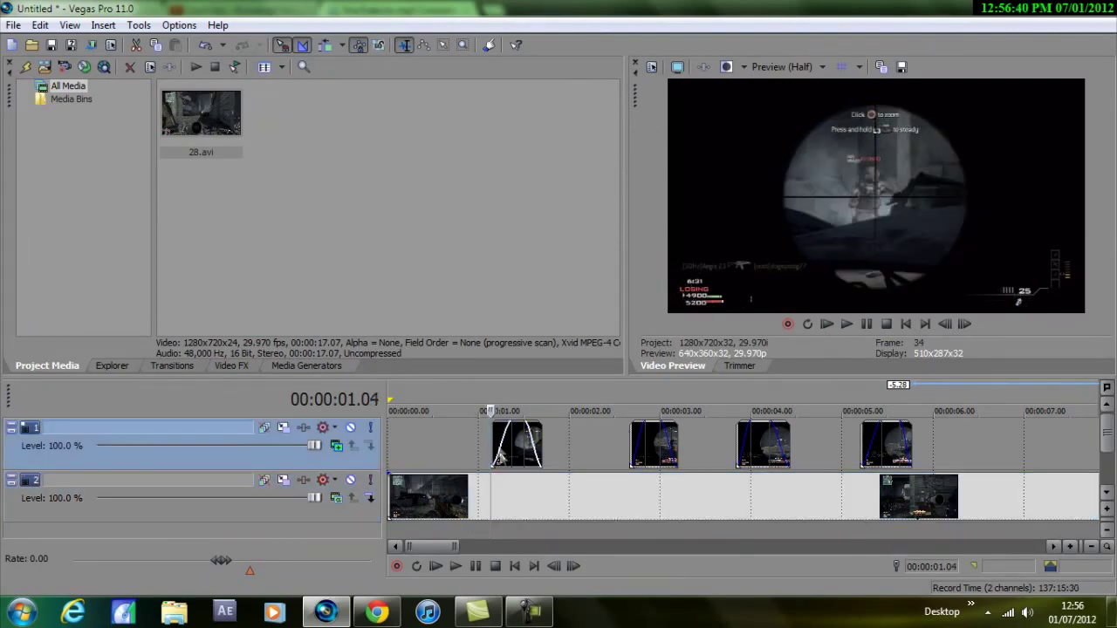
scroll(503, 489, "down", 1)
scroll(496, 495, "up", 2)
key("Right")
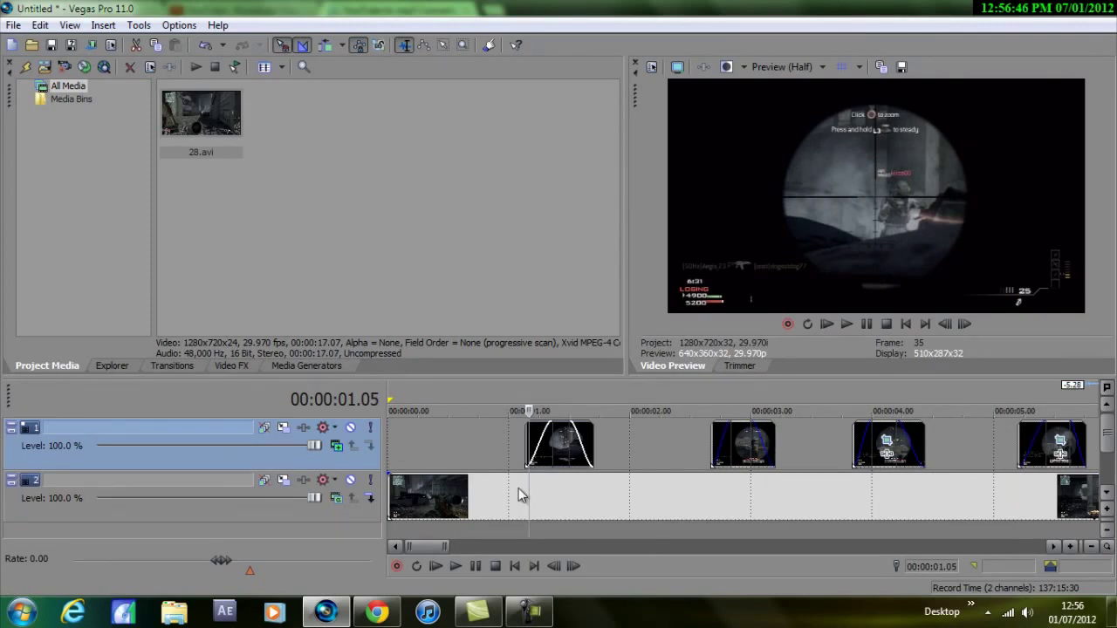
scroll(518, 488, "down", 3)
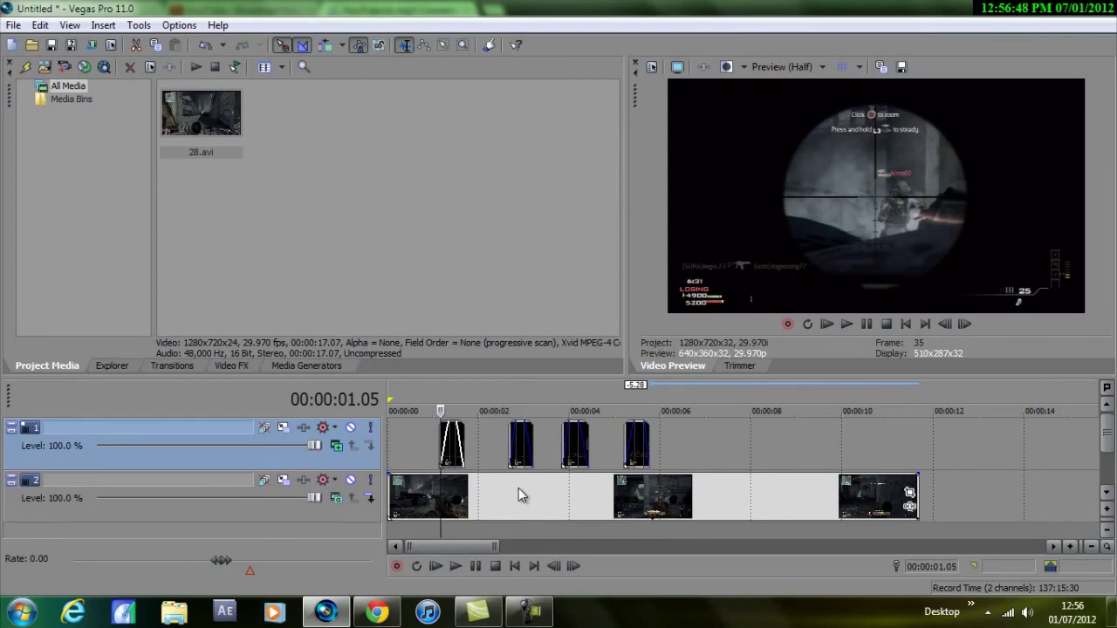
scroll(518, 489, "up", 2)
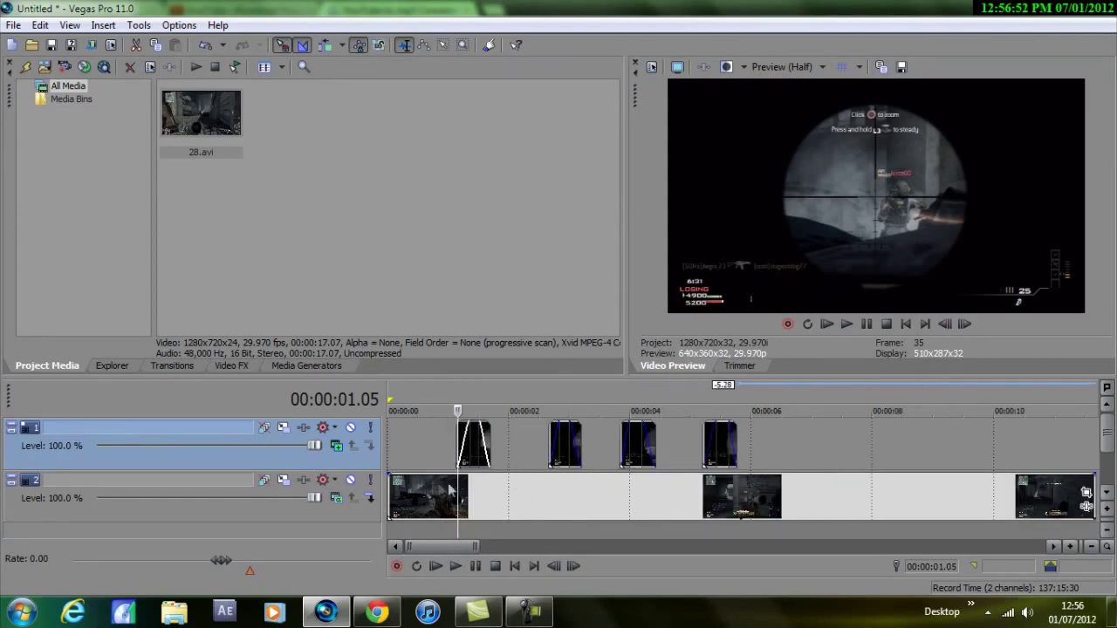
scroll(432, 496, "down", 4)
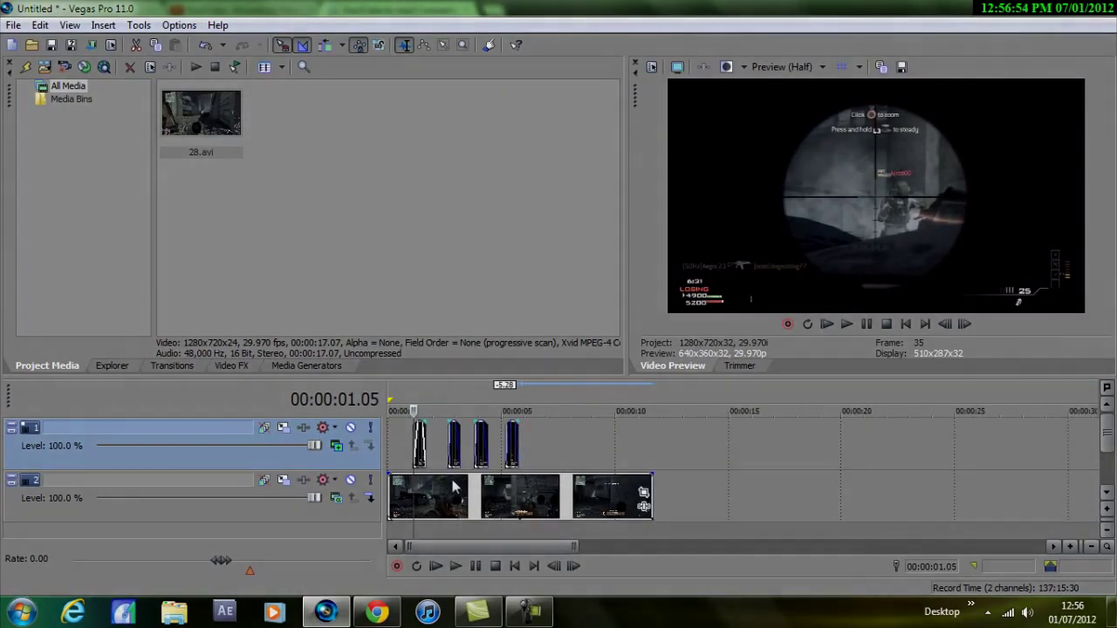